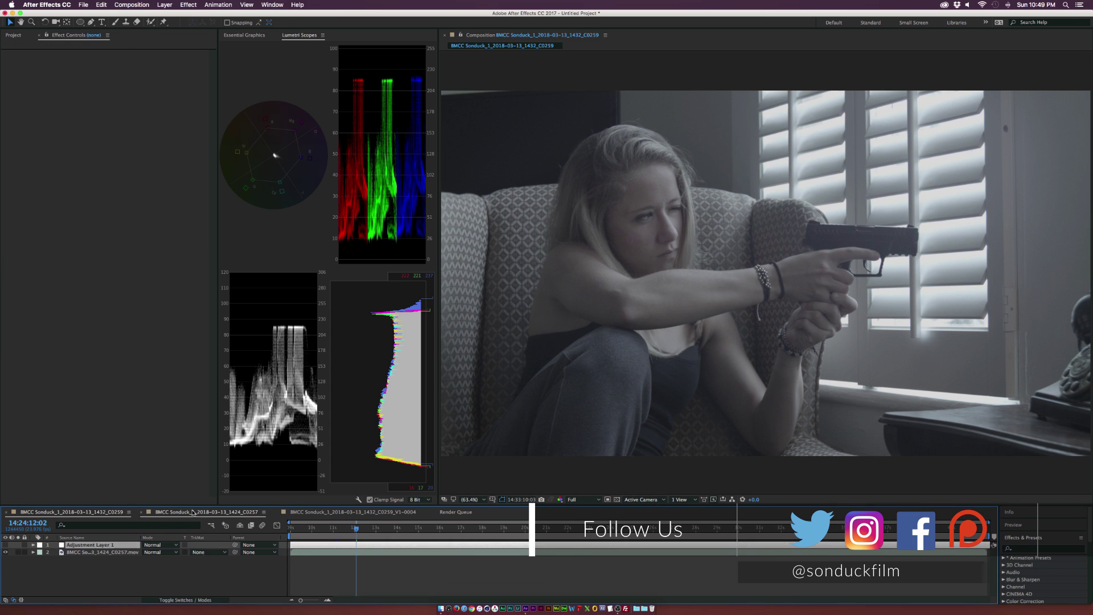
- Compare the C0257 and C0259 compositions, then inspect the ungraded footage layer in C0259
click(111, 515)
click(195, 512)
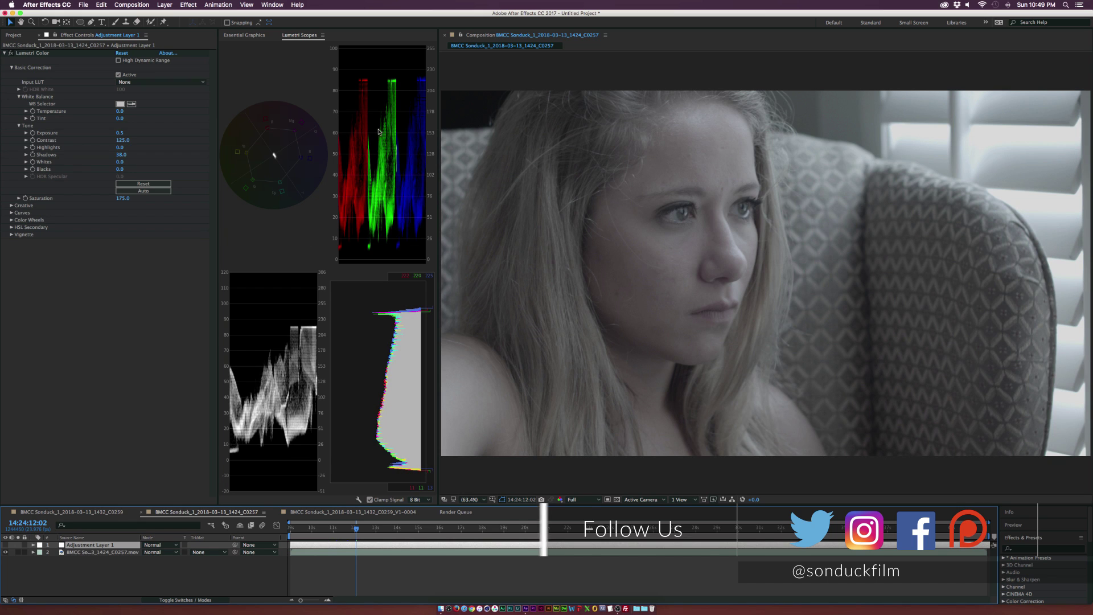
click(98, 515)
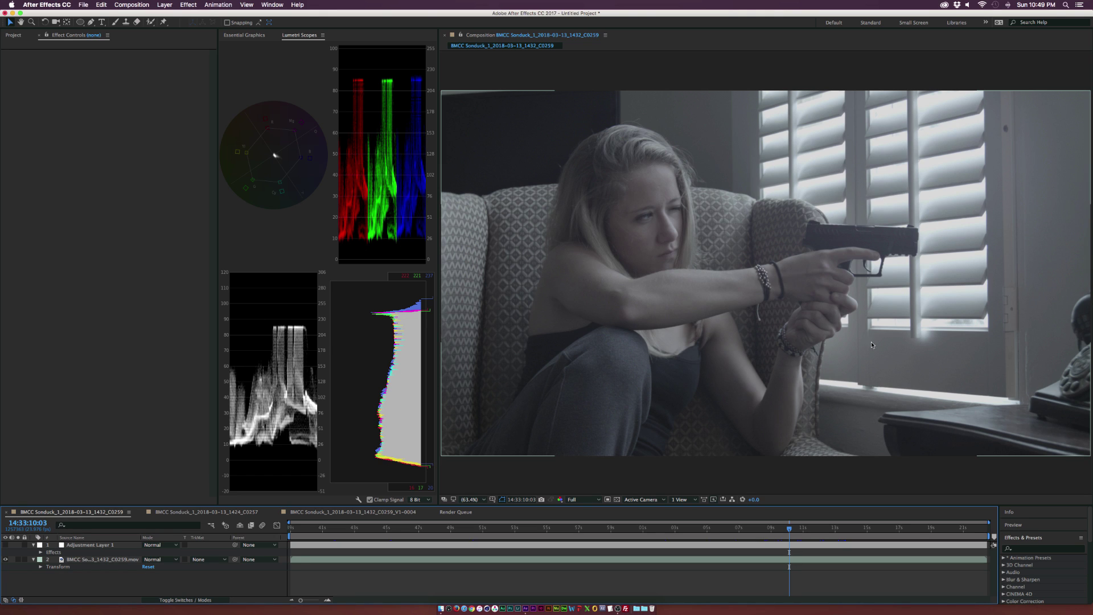
click(114, 560)
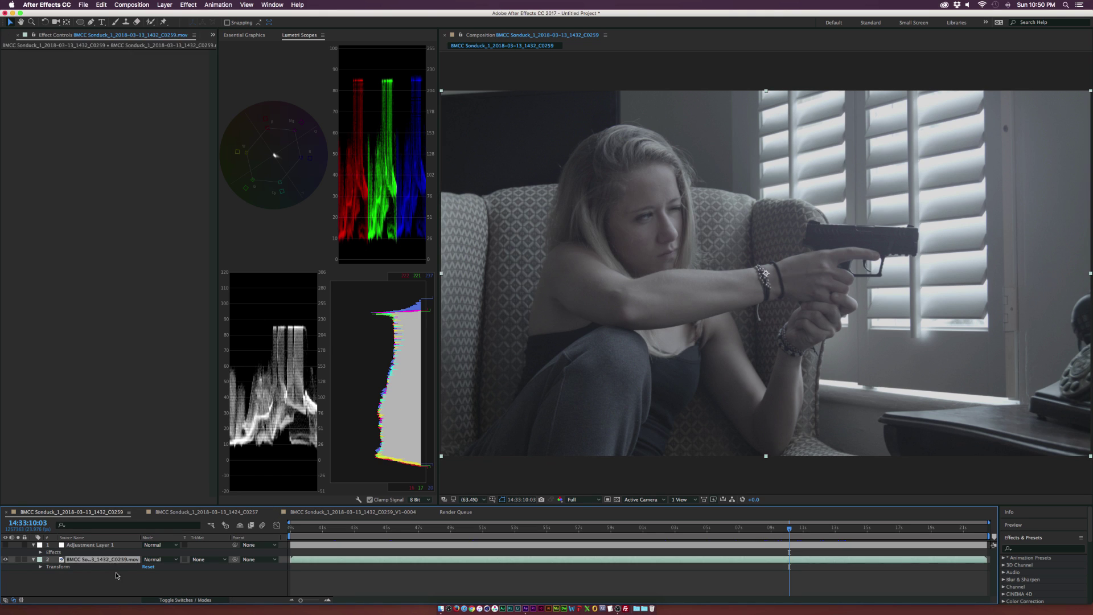
click(116, 575)
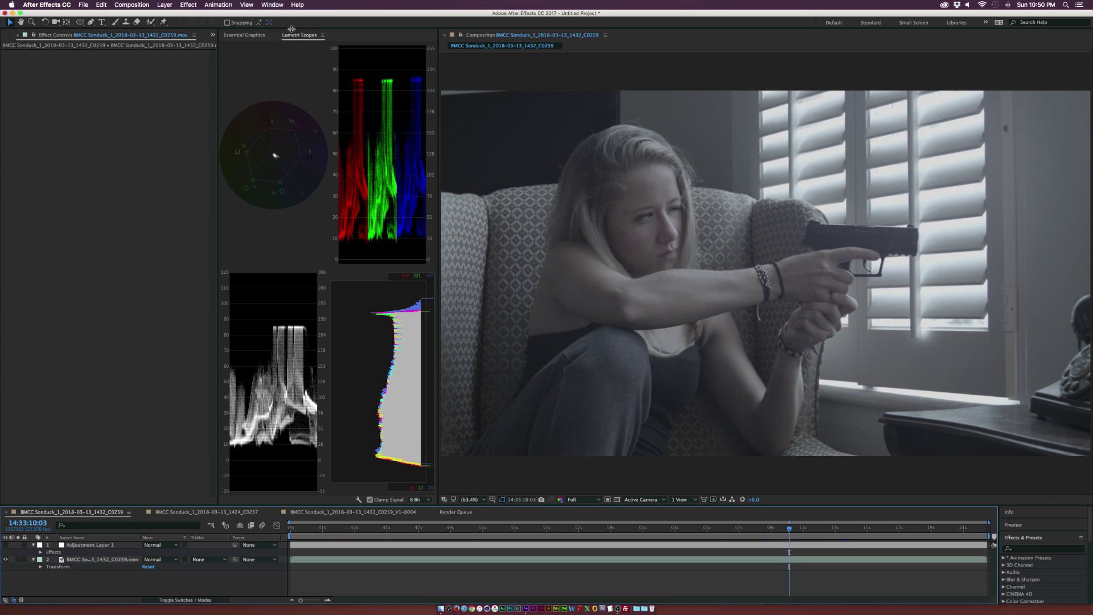
- Look through the available workspaces for the Color workspace and its Lumetri Scopes
click(272, 5)
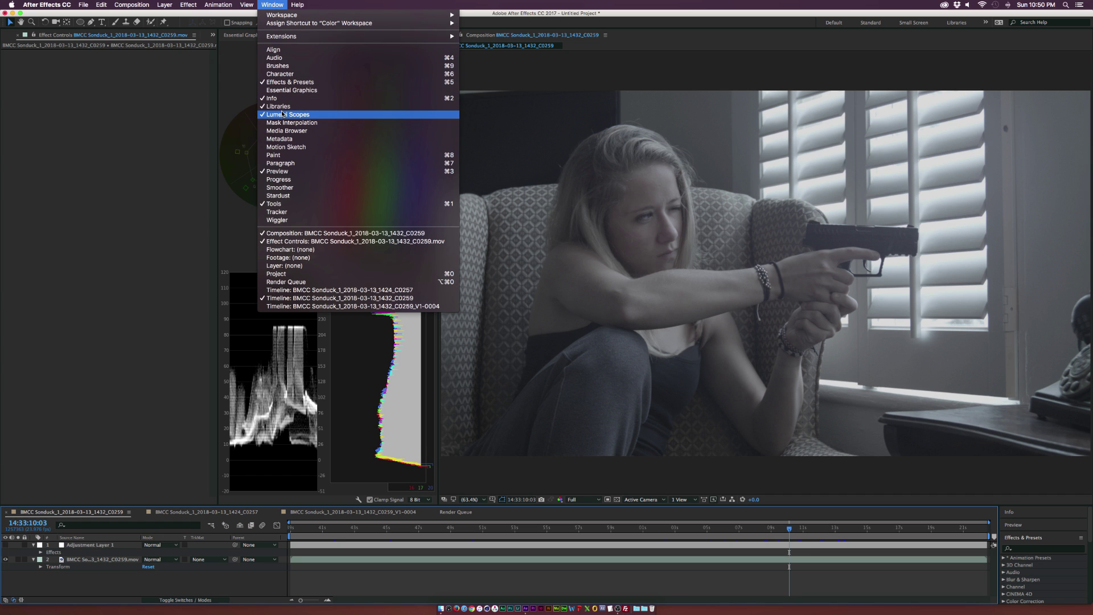
mouse_move(374, 17)
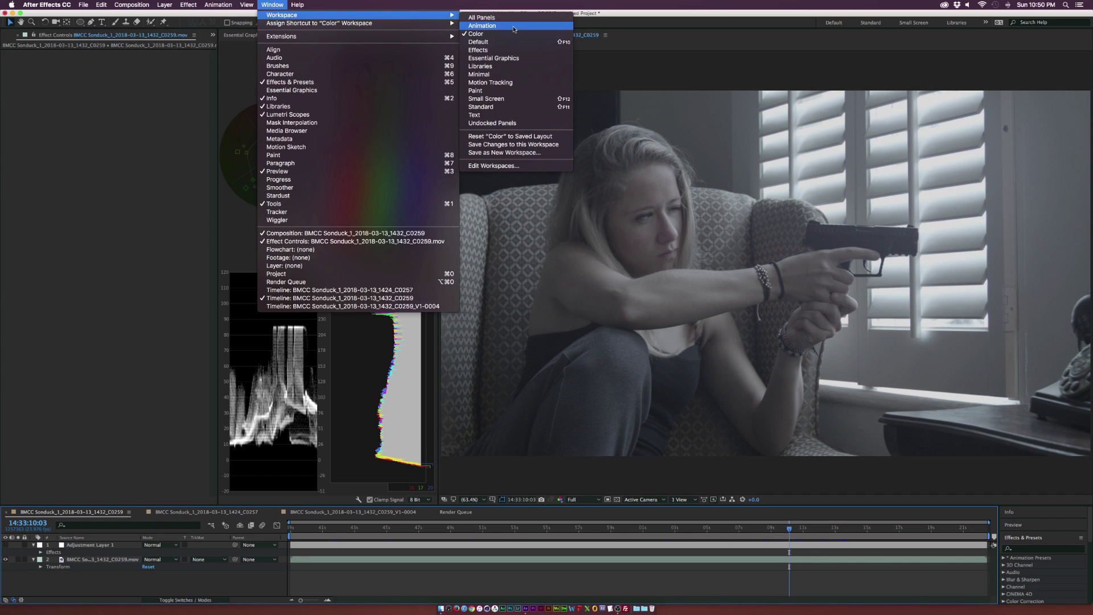
click(646, 232)
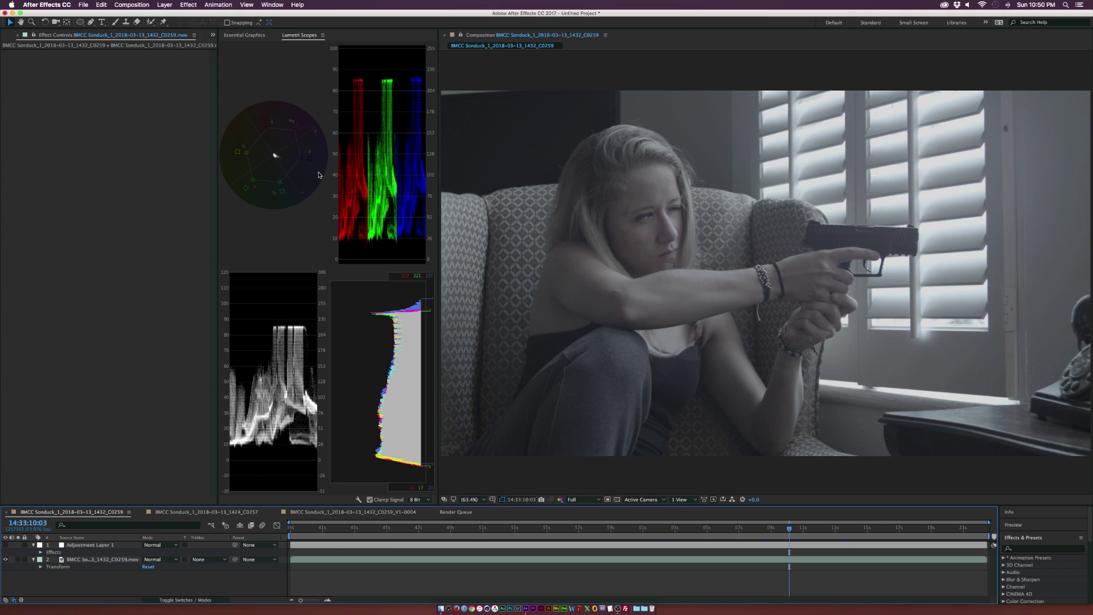
- Review the Lumetri Scopes display options, including the parade and waveform types, and close them without changing anything
click(359, 500)
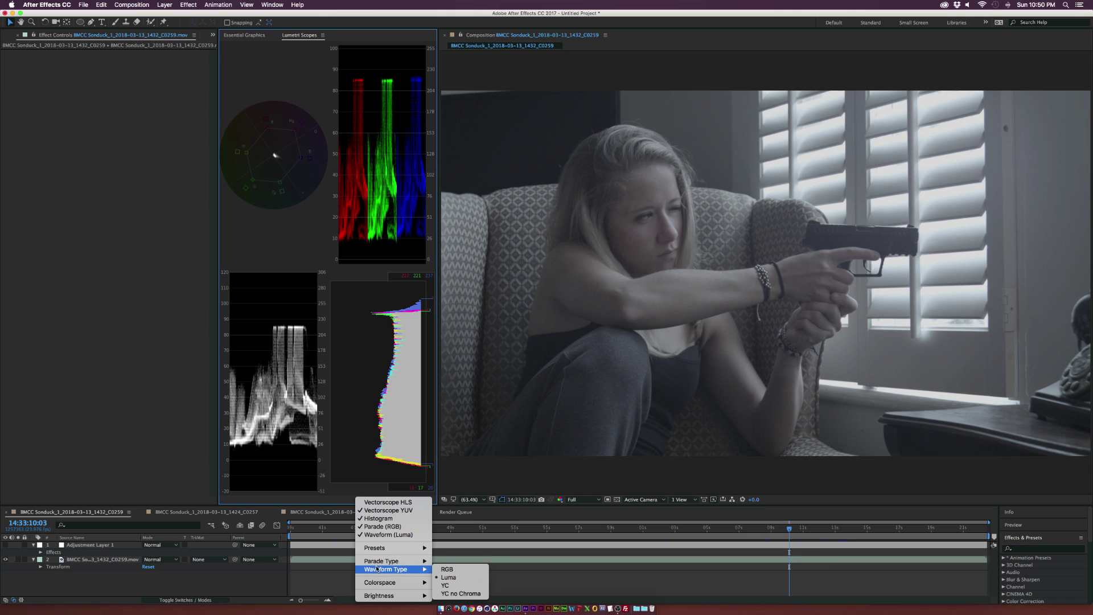
mouse_move(383, 562)
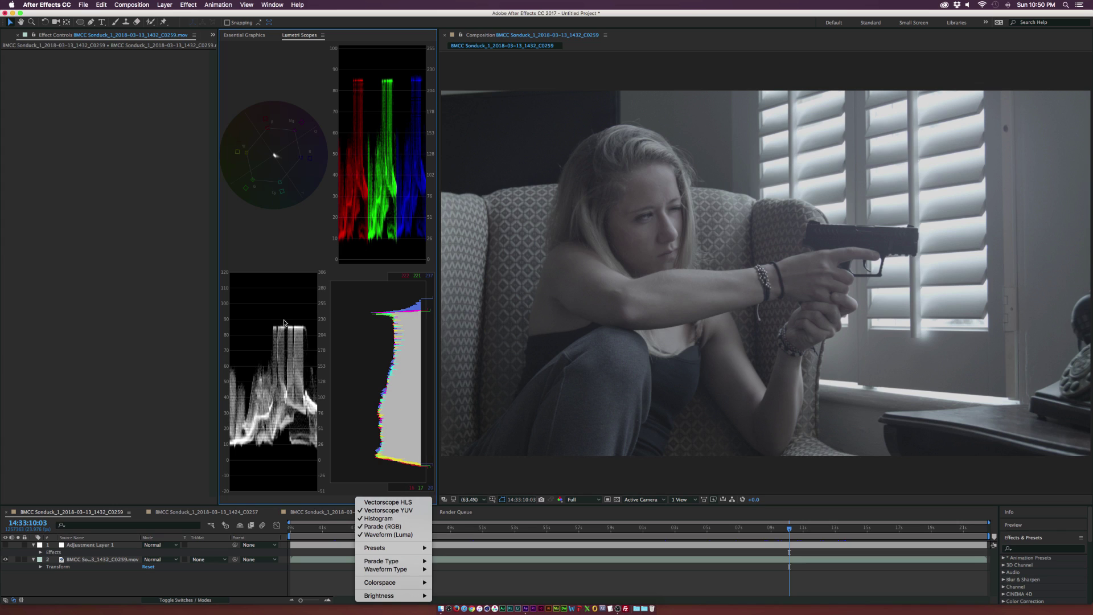
click(222, 365)
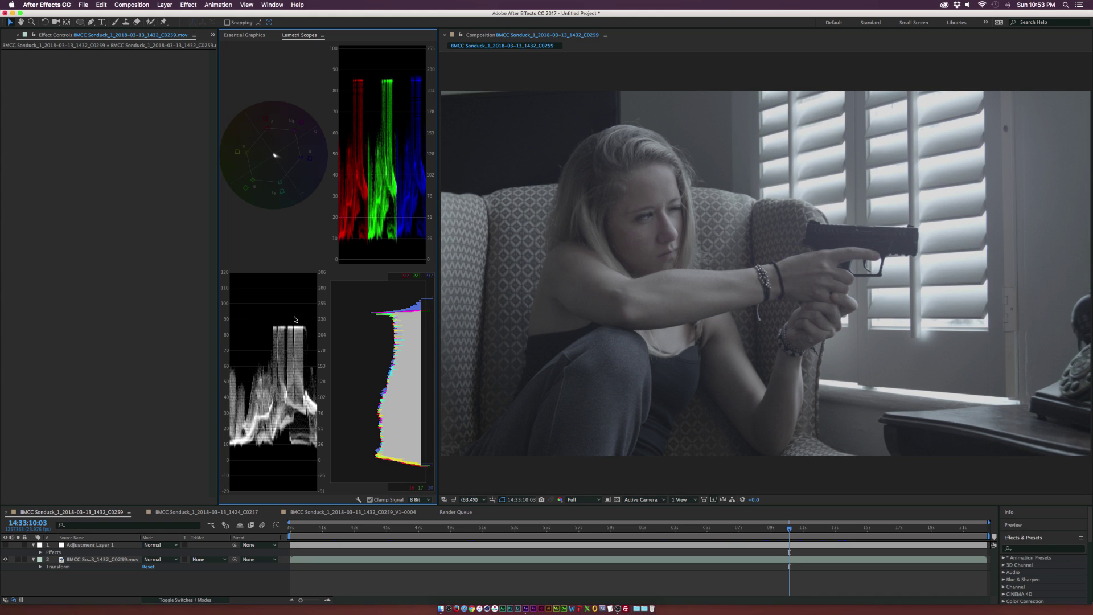
- Return to the C0259 composition after a glance at C0257, and create a new adjustment layer there
click(188, 512)
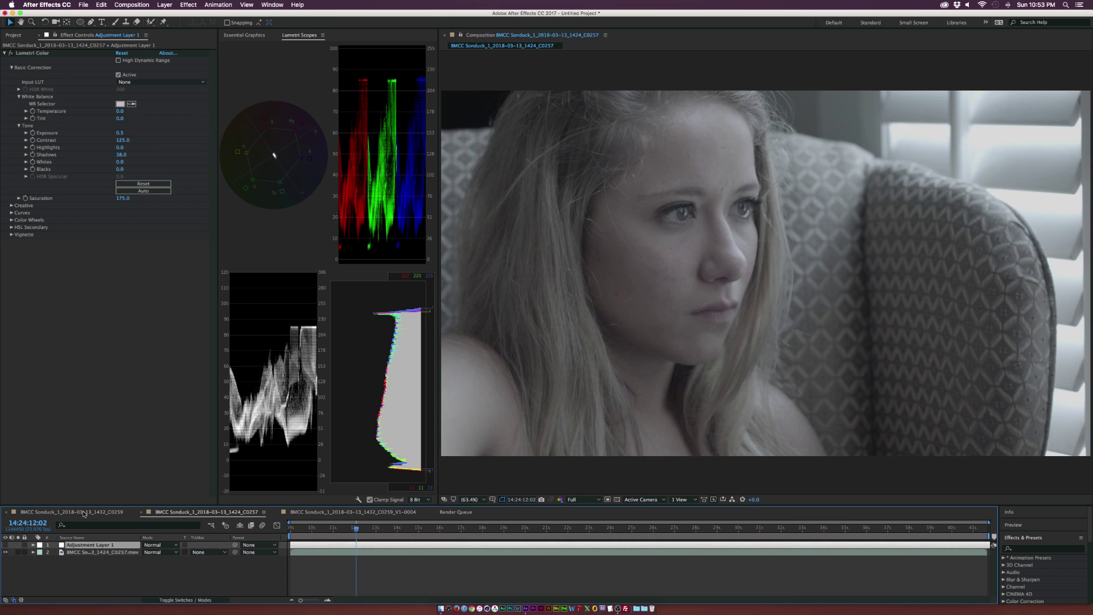
click(88, 513)
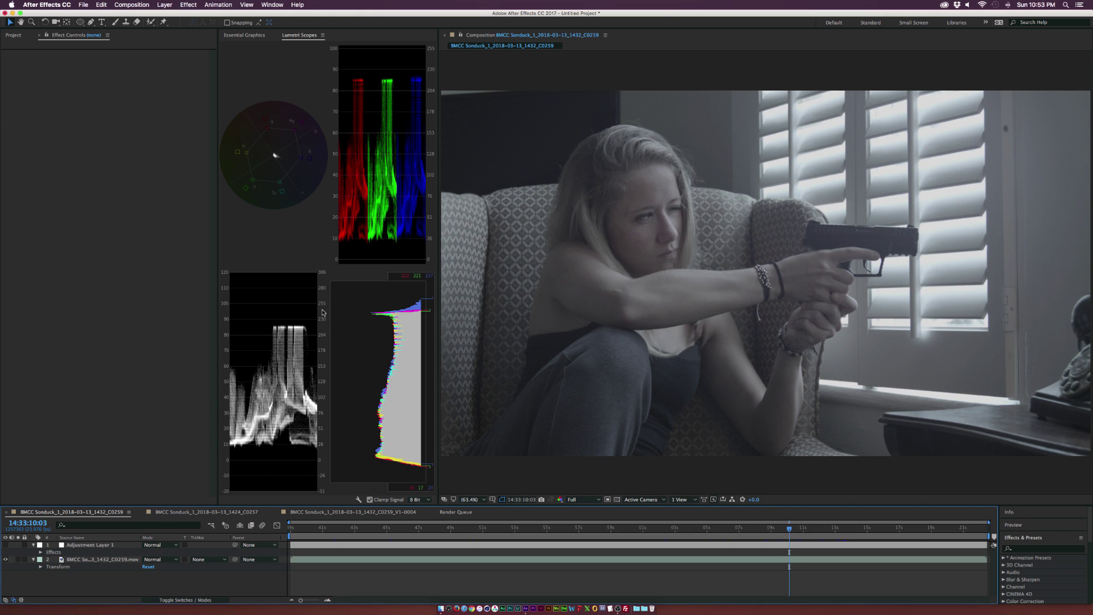
key(super+Down)
key(q)
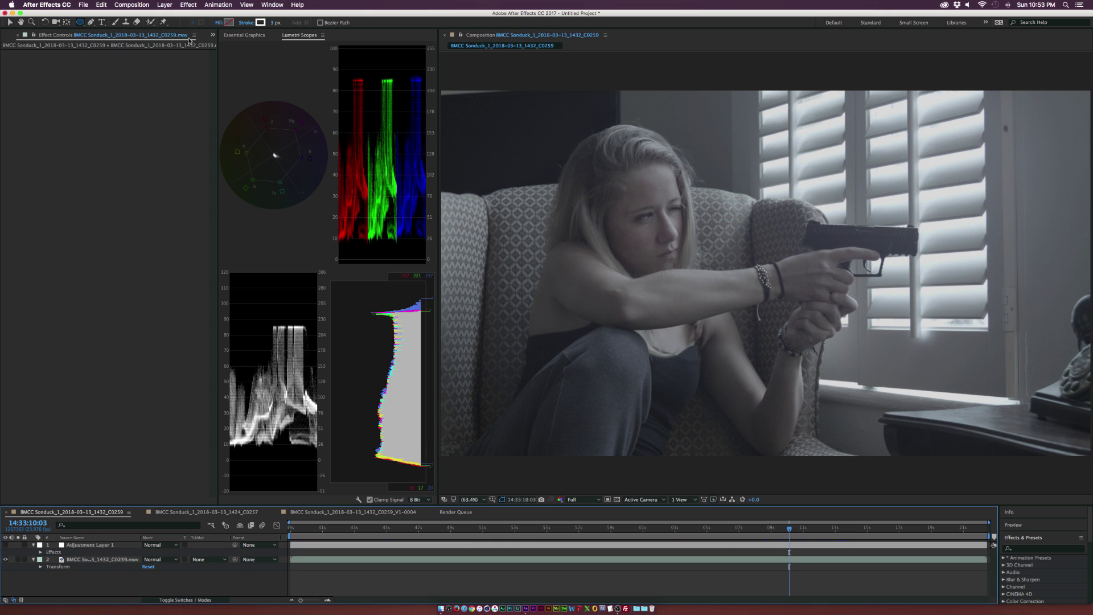
click(167, 5)
mouse_move(176, 16)
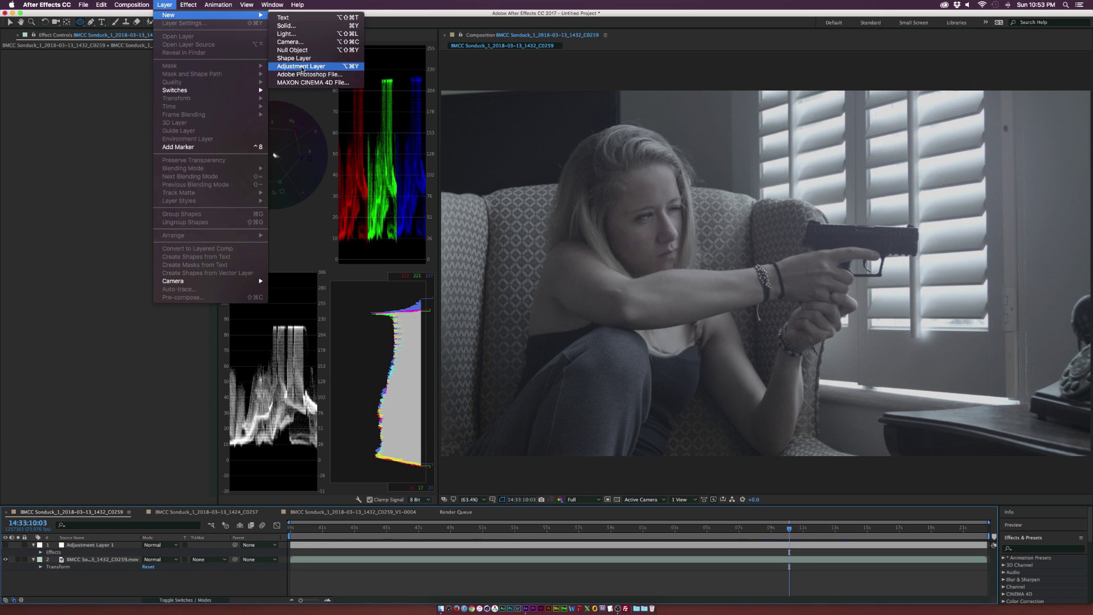
click(302, 66)
click(189, 4)
mouse_move(202, 84)
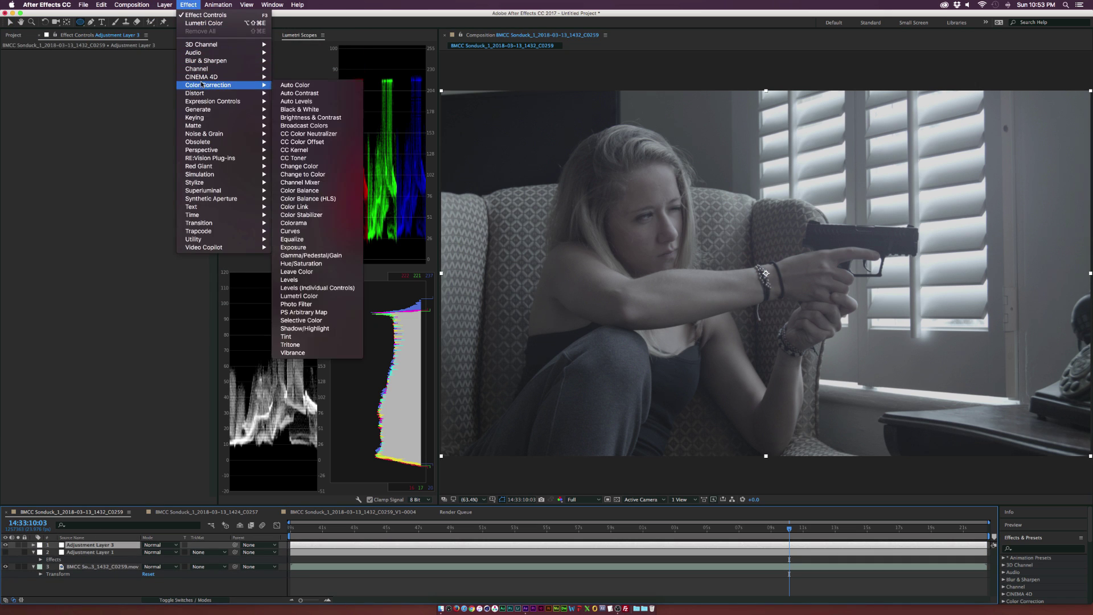
click(310, 272)
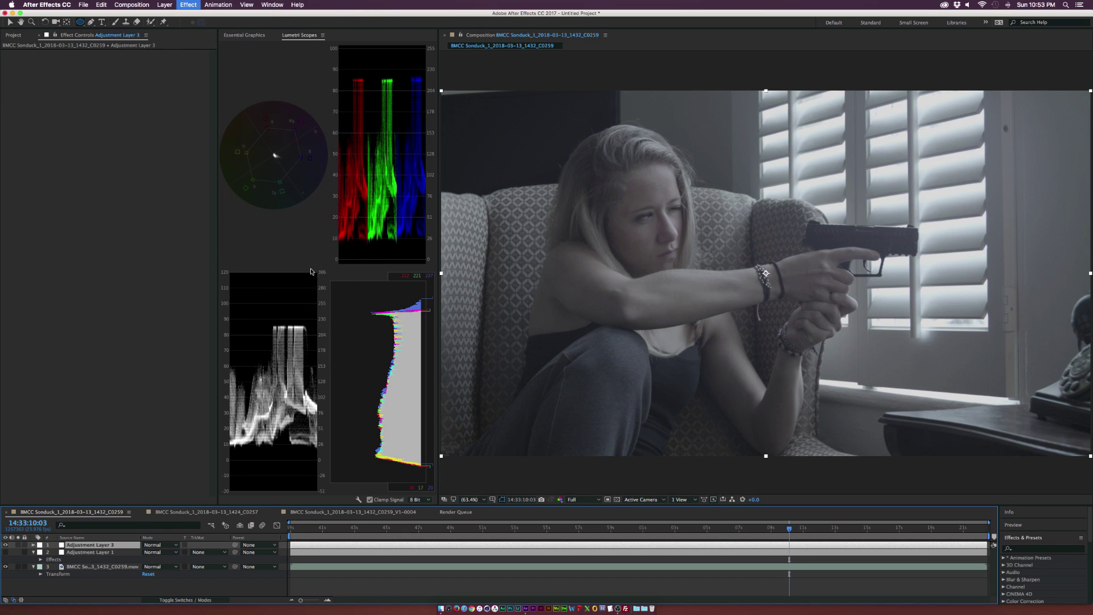
key(super+z)
- Apply the Lumetri Color effect to the new adjustment layer and expand its Basic Correction settings
click(189, 5)
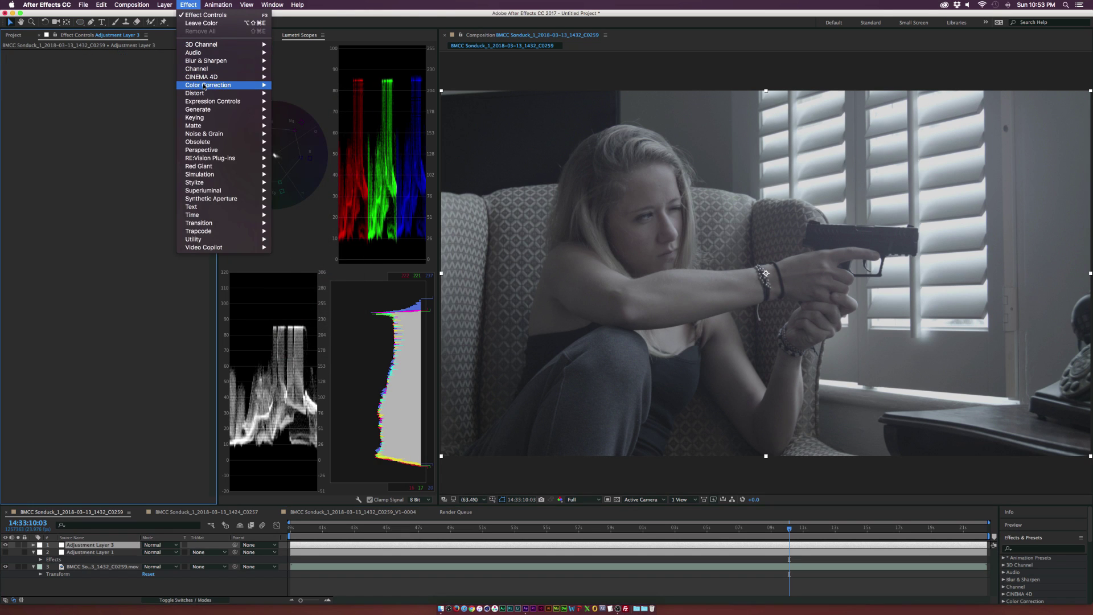
mouse_move(204, 85)
click(310, 296)
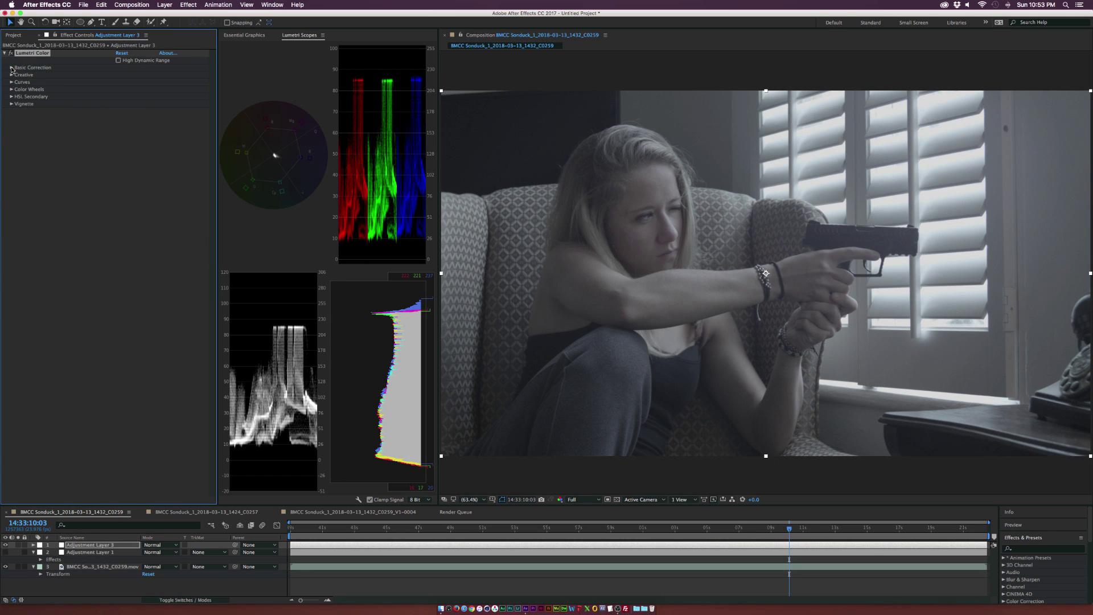
click(11, 68)
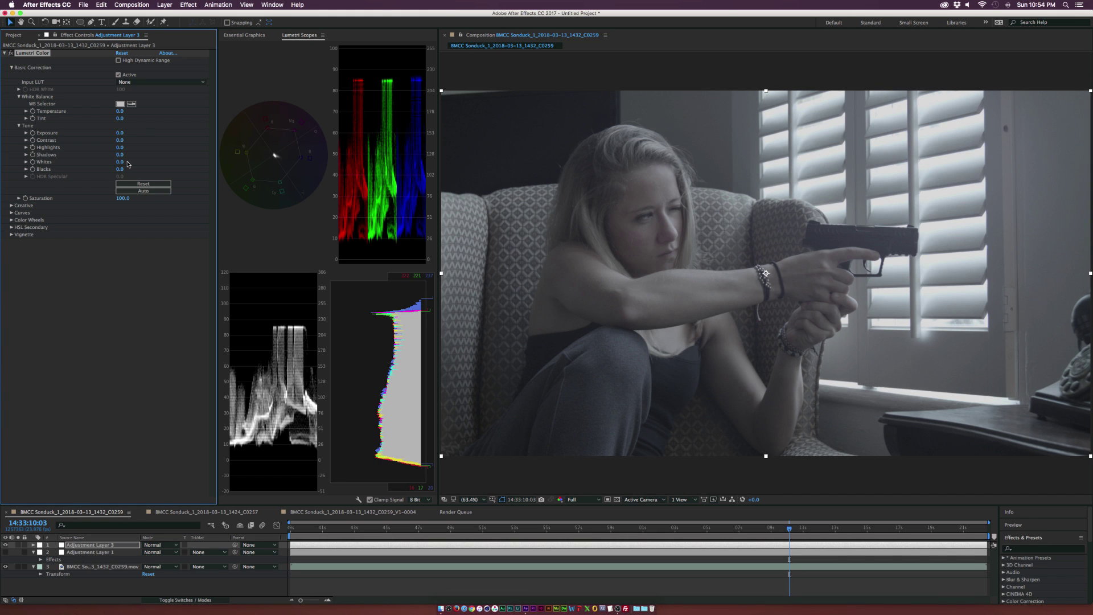
- Set the adjustment layer's Lumetri Exposure to 0.5 and its Contrast to 145
click(118, 134)
text(.5)
key(Return)
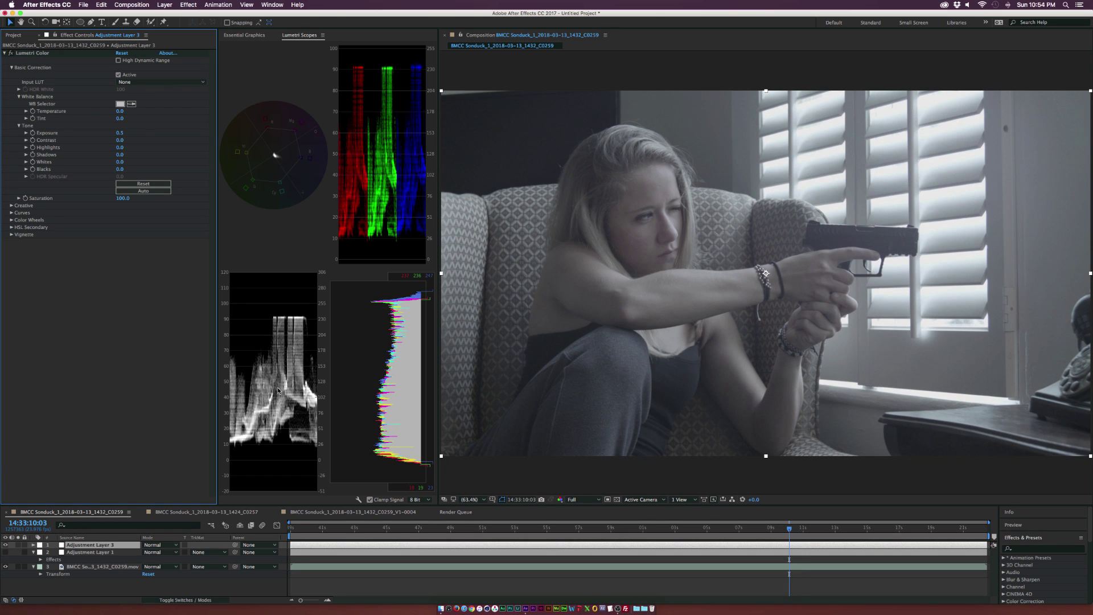
click(89, 547)
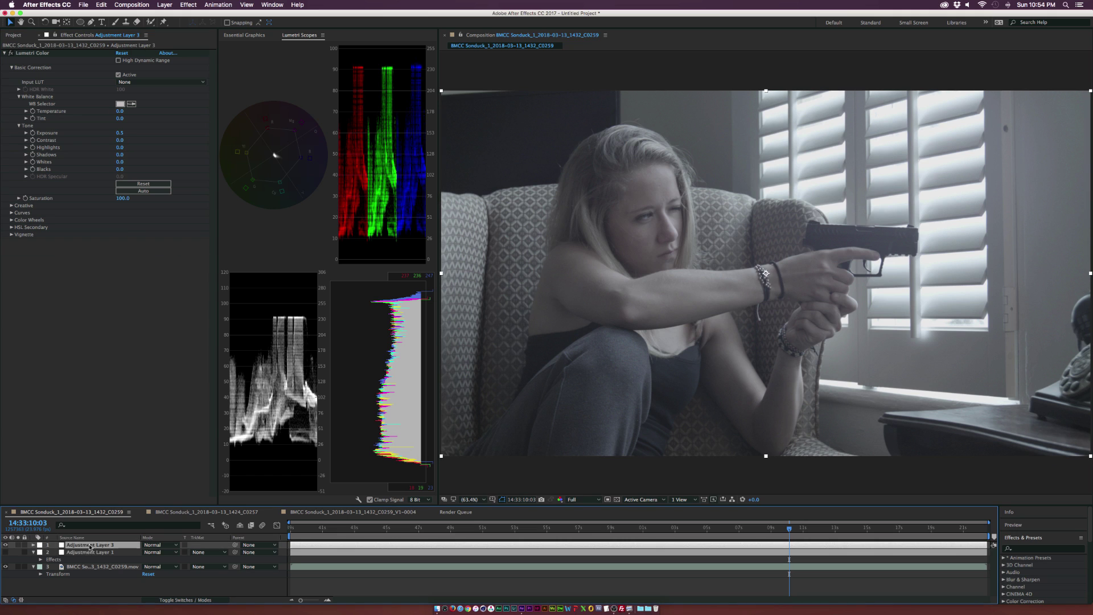
click(119, 140)
text(14)
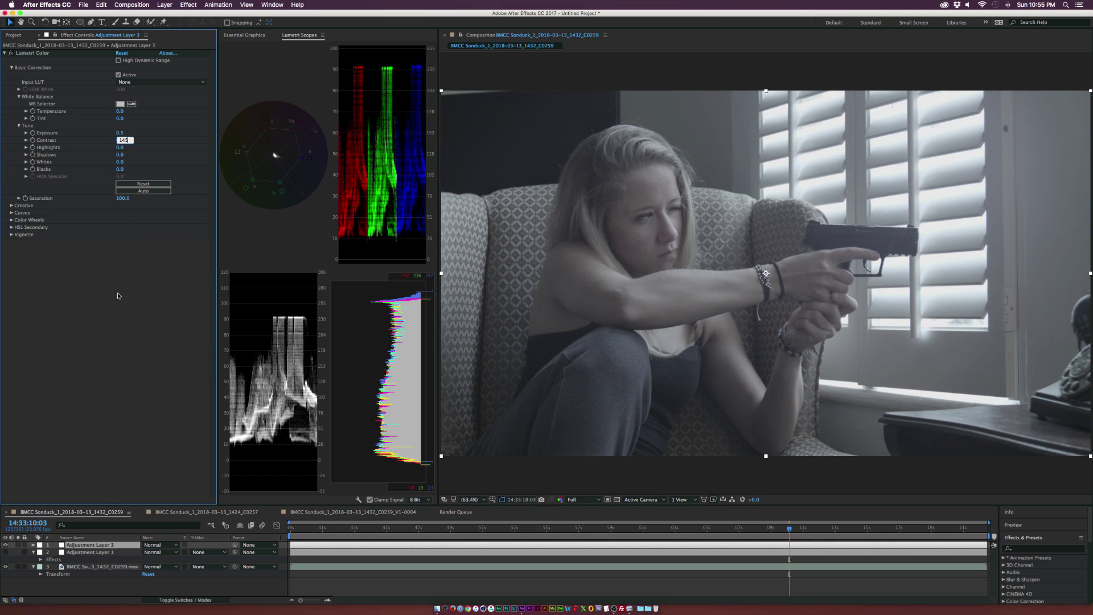
text(5)
key(Return)
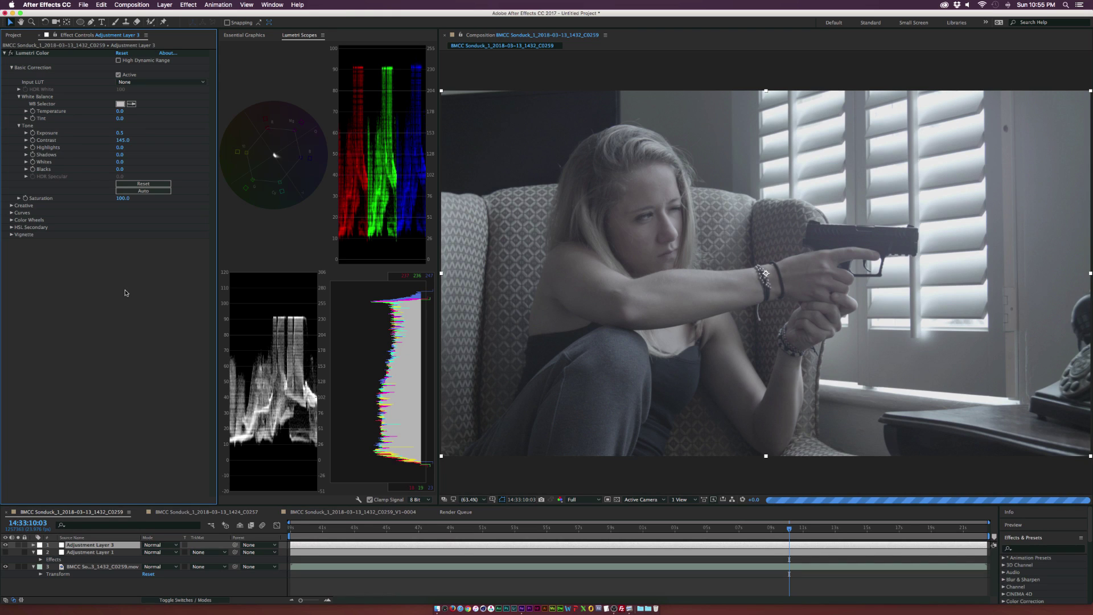
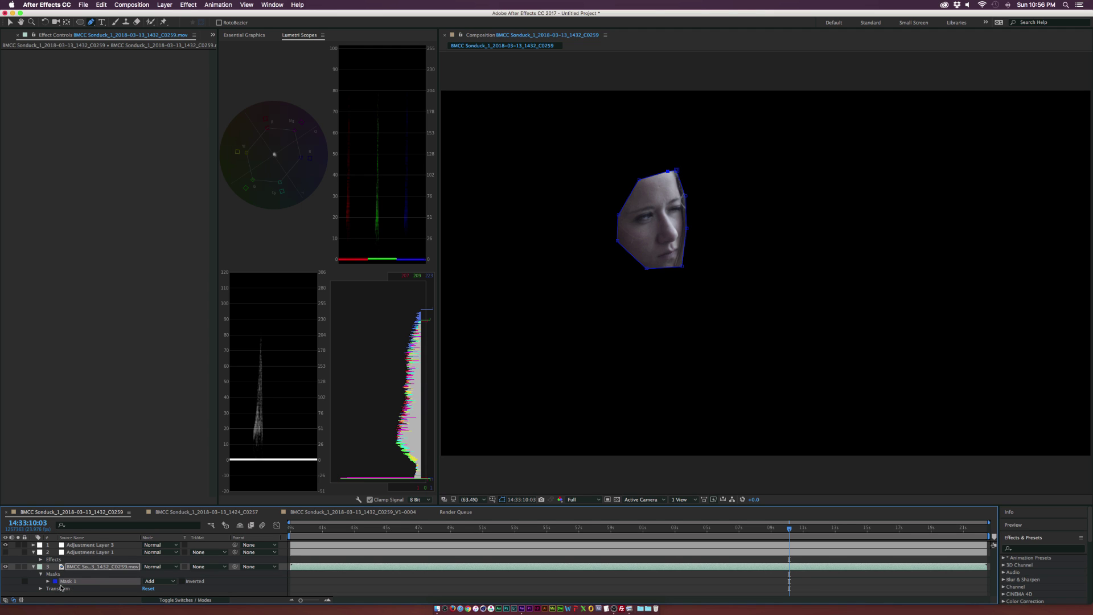
- Set the mode of the face mask on the footage layer to None
click(161, 581)
click(158, 547)
- Set the top adjustment layer's Lumetri Highlights to -20 and its Shadows to 40
click(104, 547)
click(124, 147)
text(-20)
key(Return)
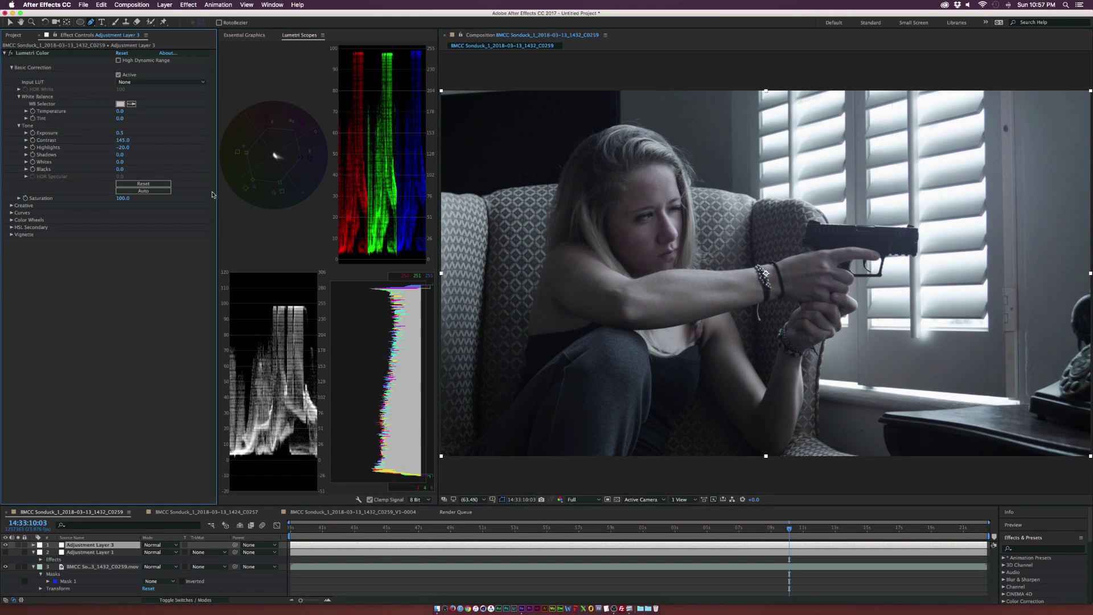
click(120, 154)
text(40)
key(Return)
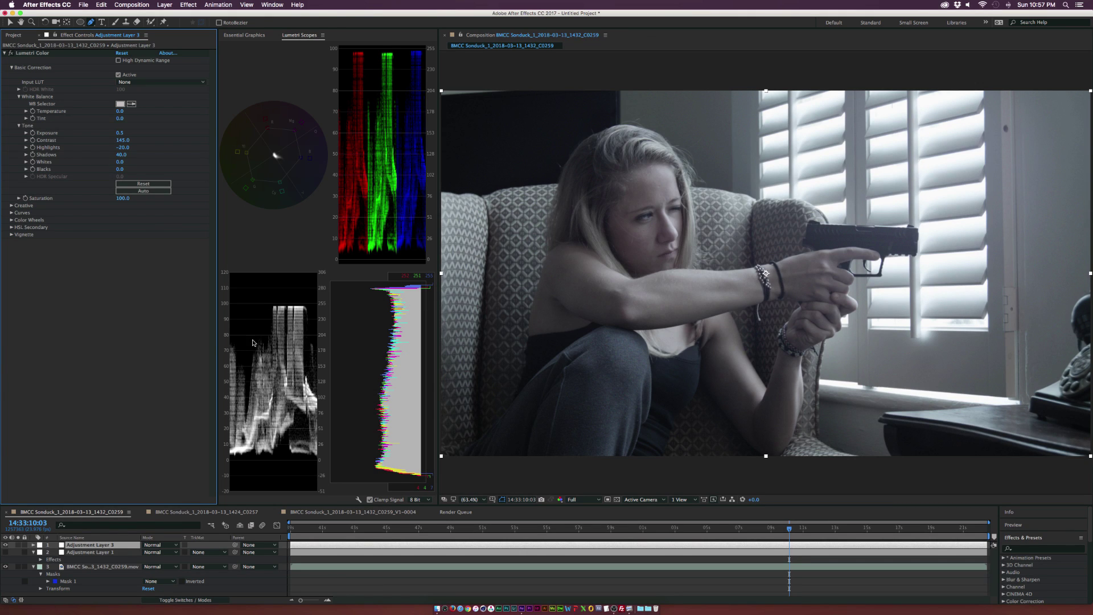
- Isolate the face with Mask 1 in Add mode to examine its levels in the scopes, and restore the mode to None
click(159, 581)
click(157, 584)
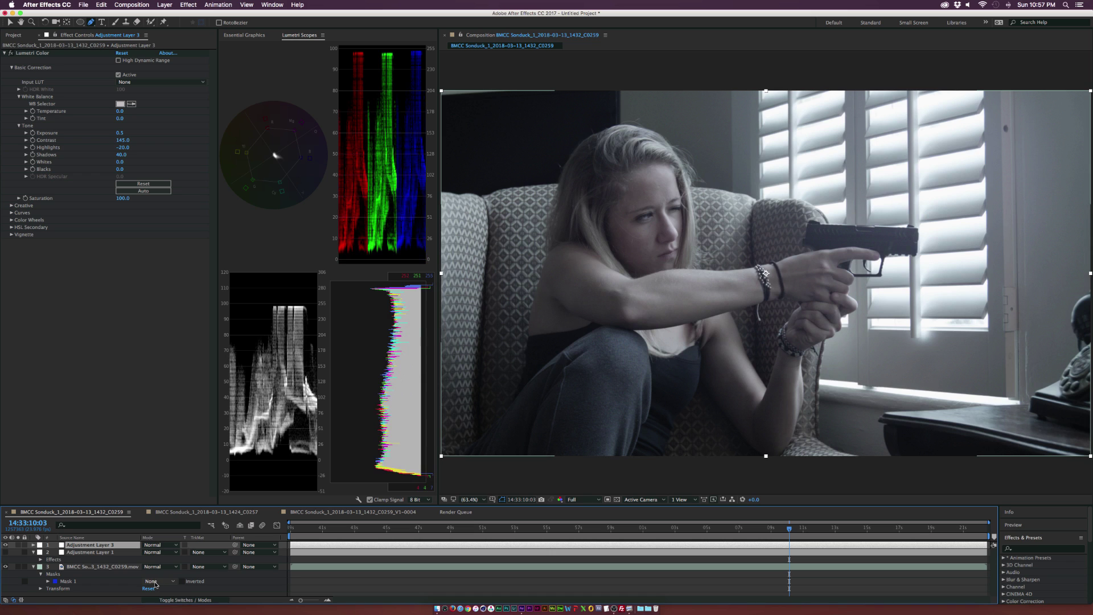
click(155, 581)
click(153, 552)
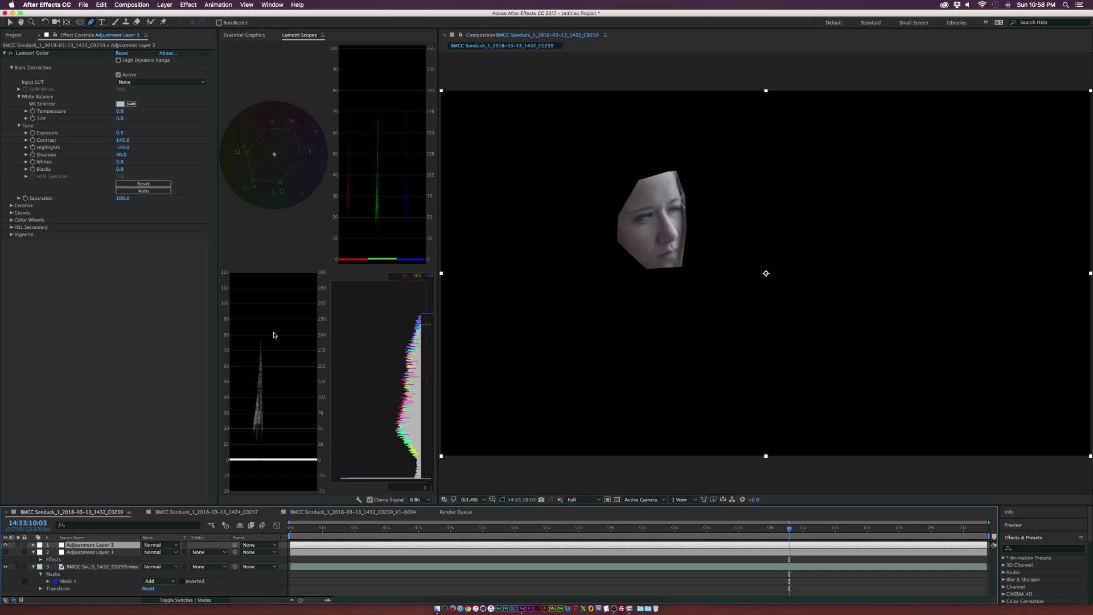
click(158, 582)
click(158, 581)
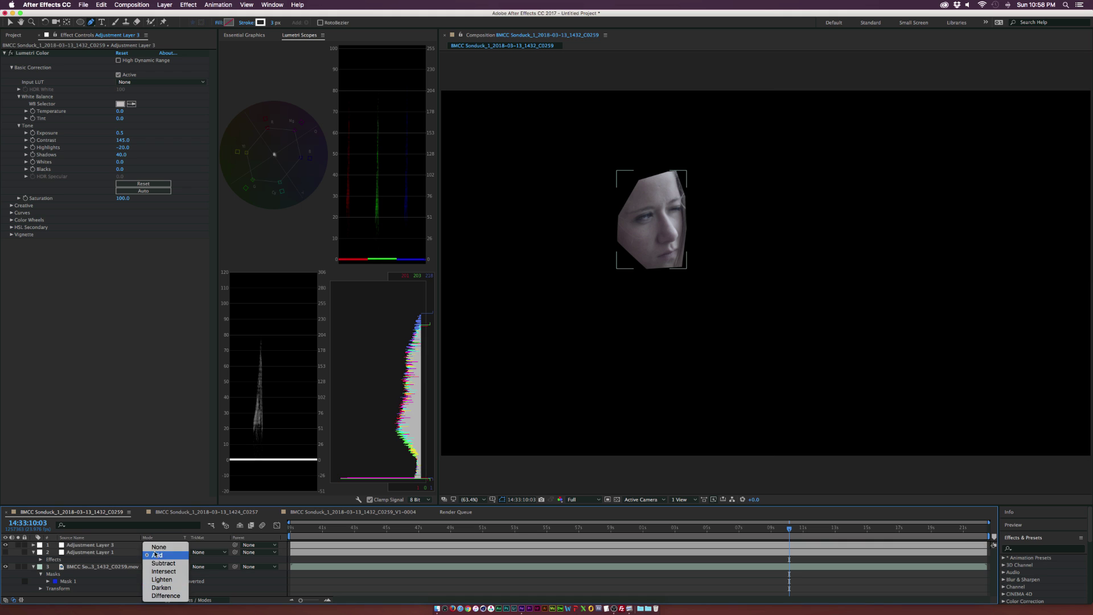
click(155, 546)
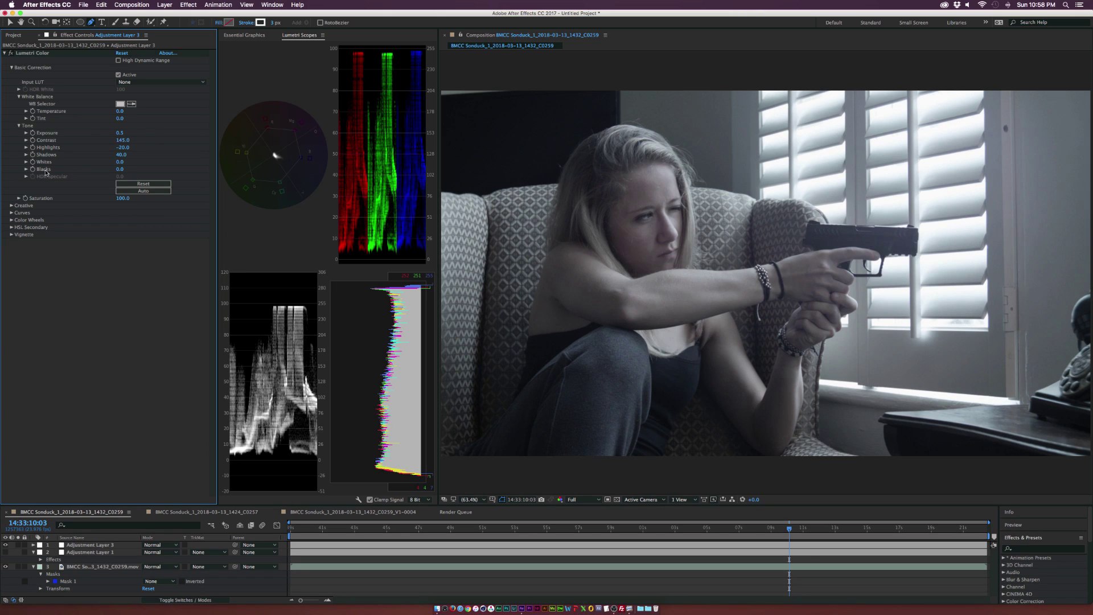
- Set the adjustment layer's Lumetri Blacks to -6 and its Saturation to 175
click(120, 169)
text(-6)
key(Return)
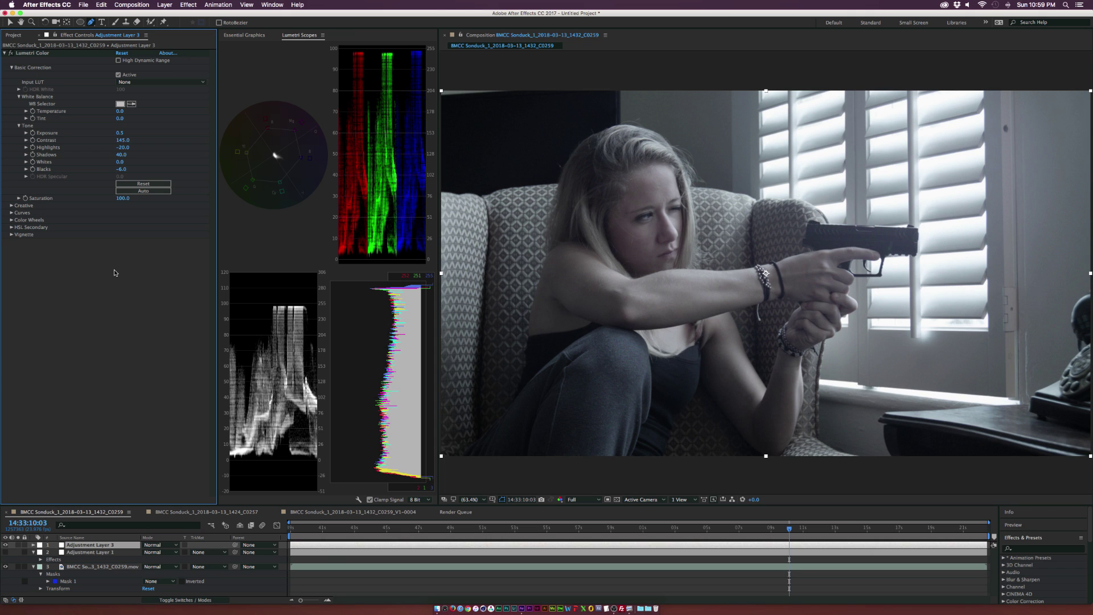
click(123, 197)
text(175)
key(Return)
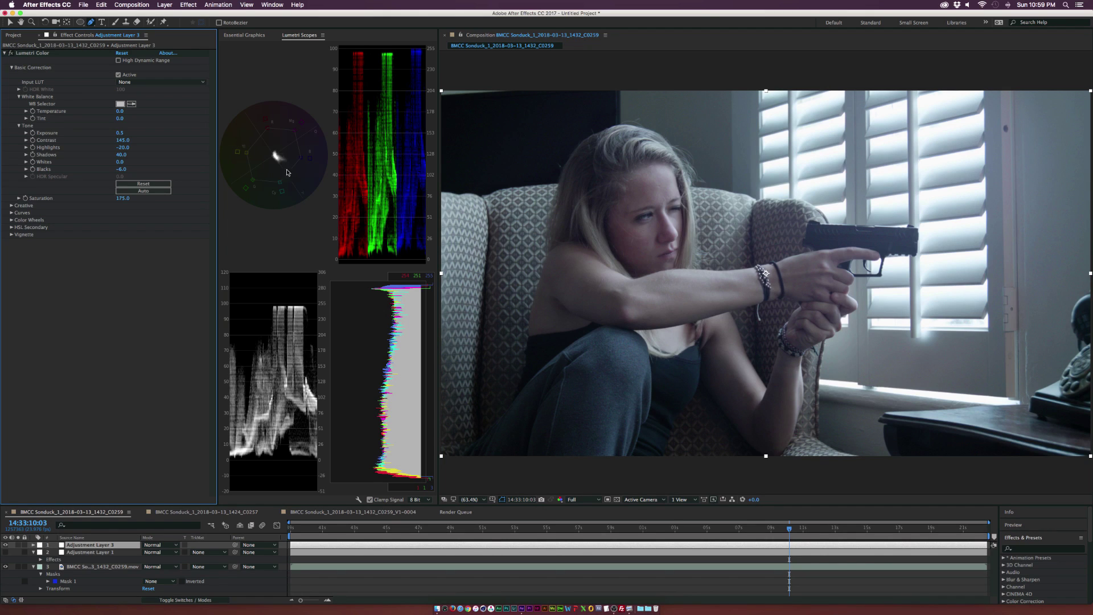
click(142, 201)
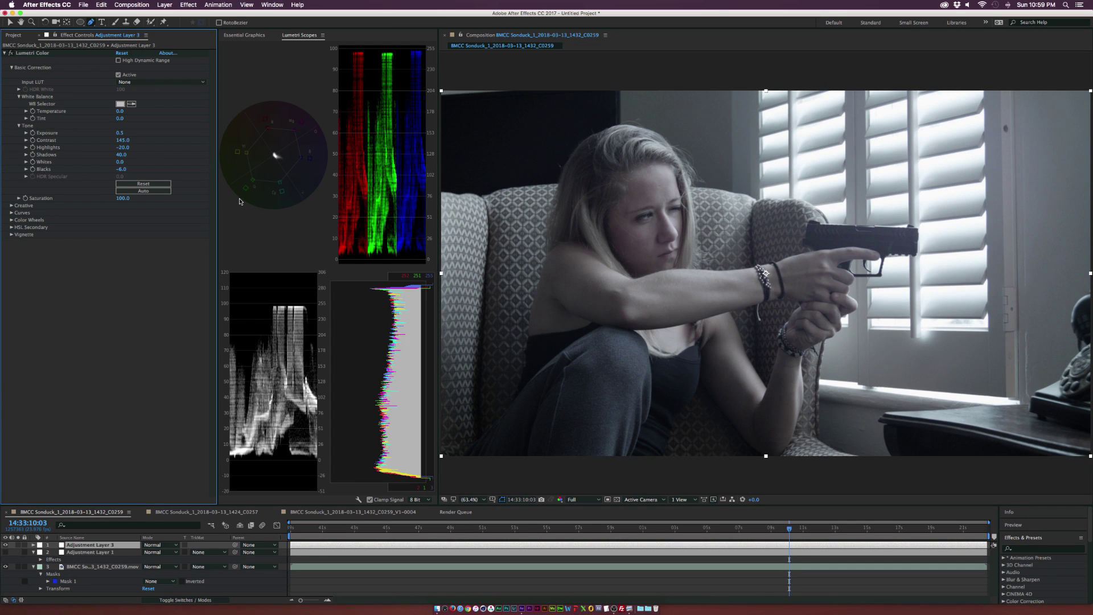
key(super+z)
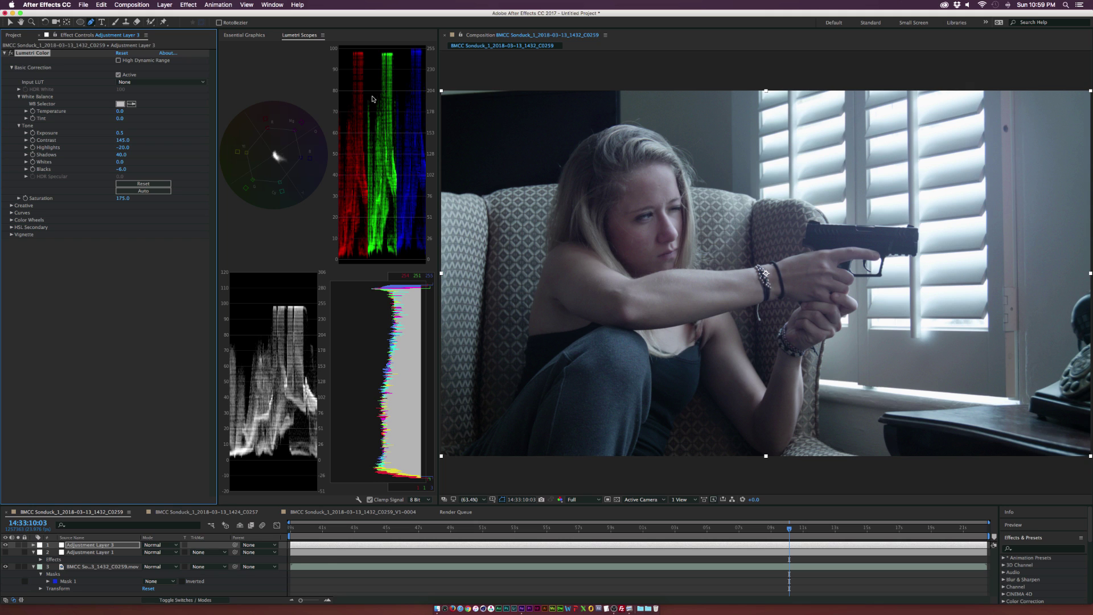
- Set the white balance Temperature of the adjustment layer's Lumetri Color effect to 10
click(120, 111)
text(10)
key(Return)
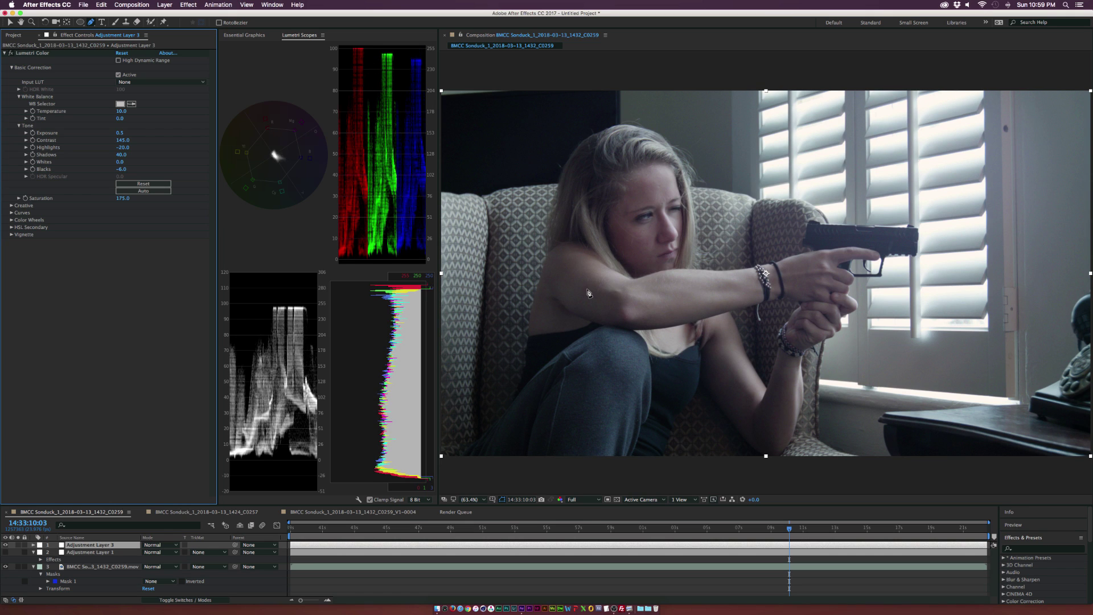
click(46, 53)
click(211, 512)
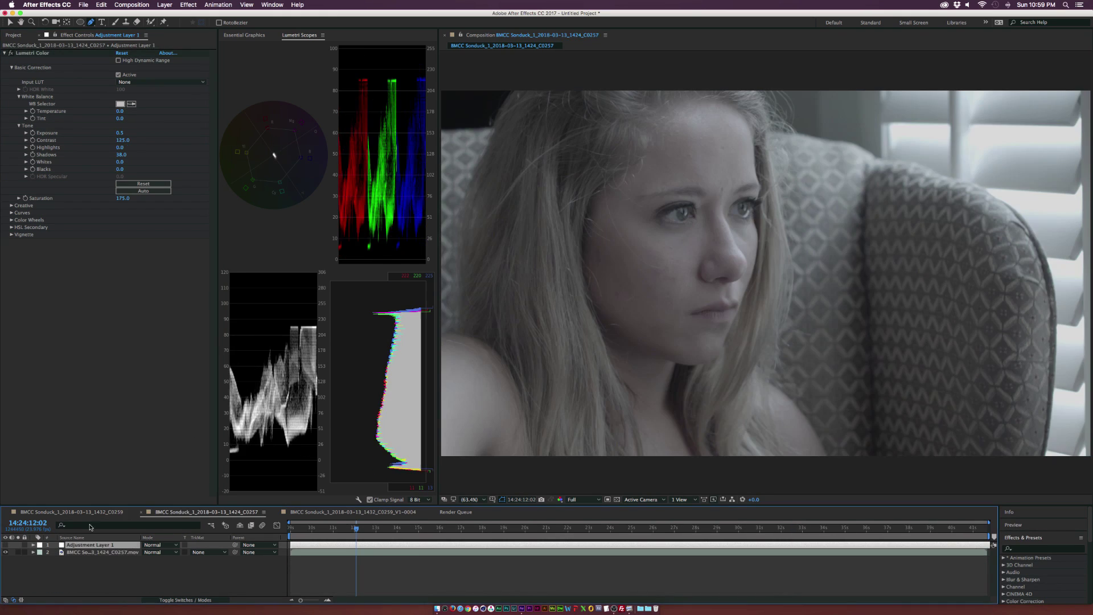
click(95, 567)
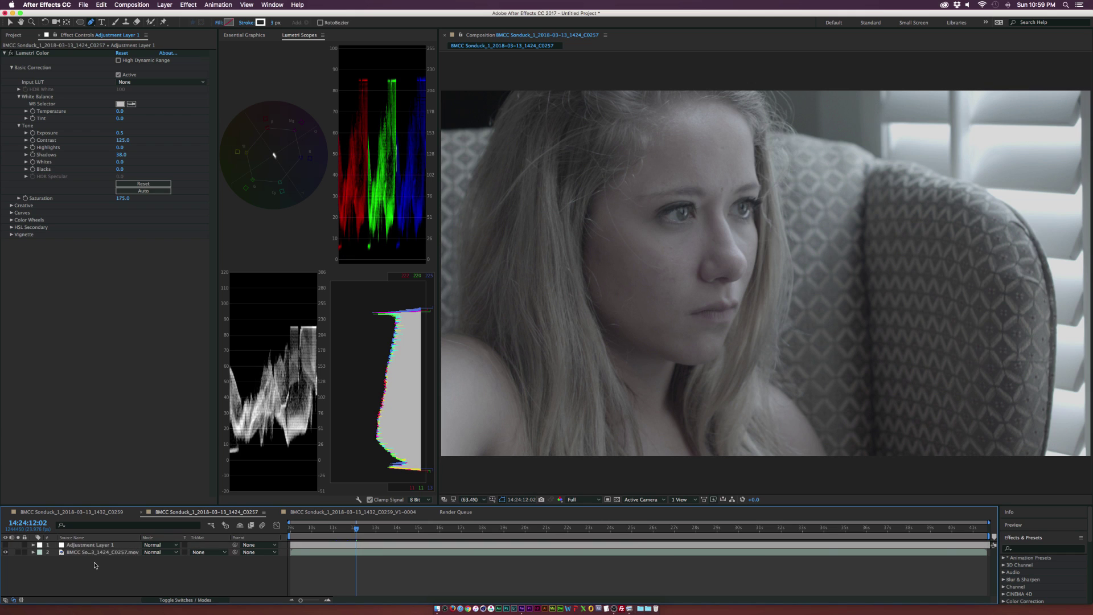
key(super+v)
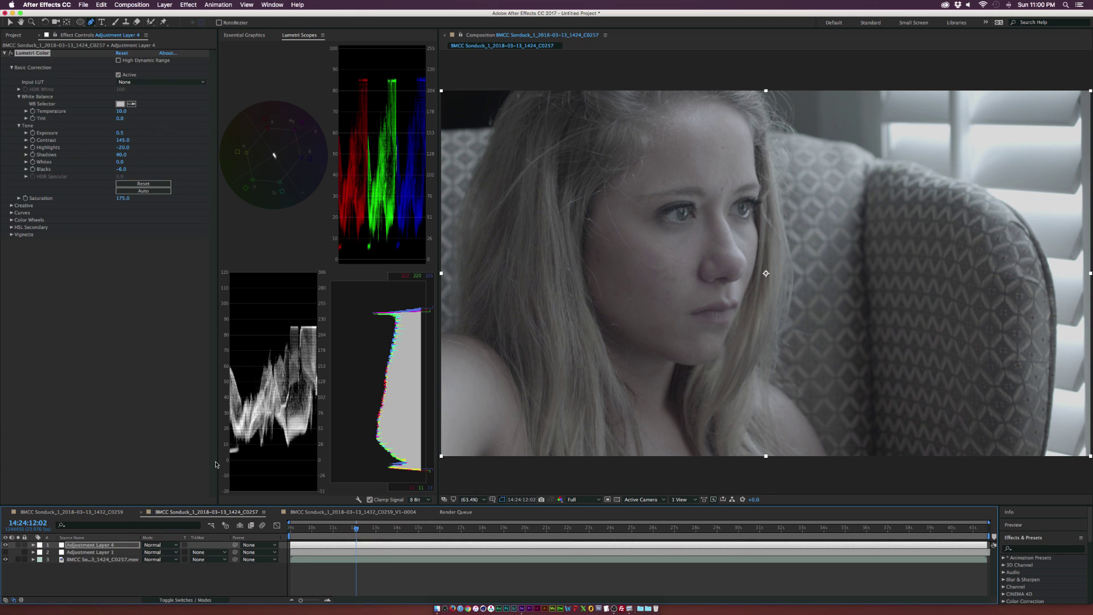
key(Delete)
- Compare the image and scope levels of the C0259 composition with those of the C0257 composition
click(74, 512)
click(206, 512)
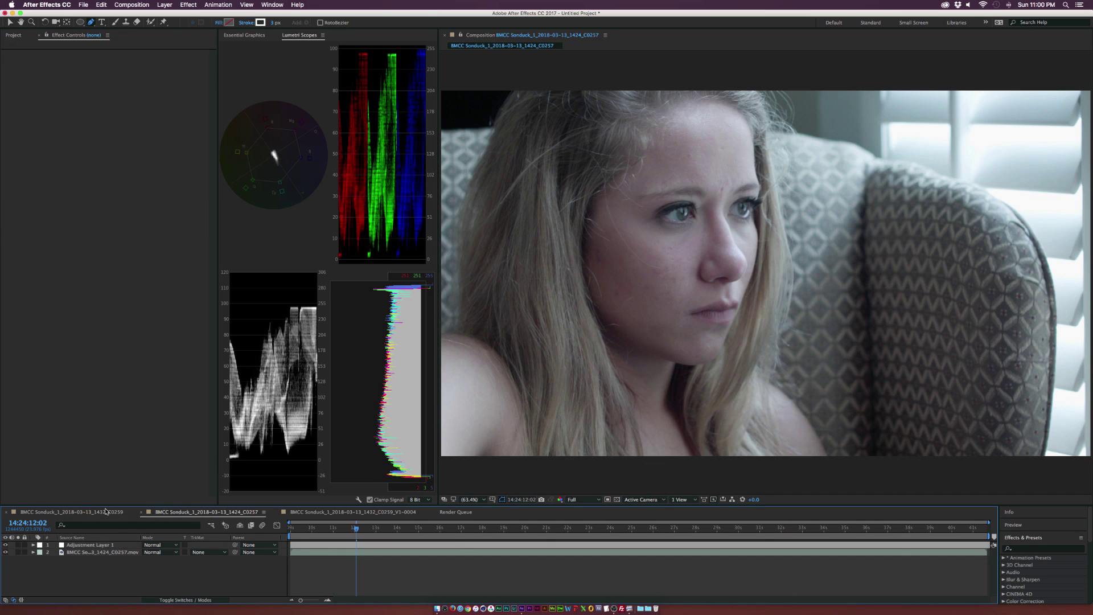
click(105, 511)
click(201, 512)
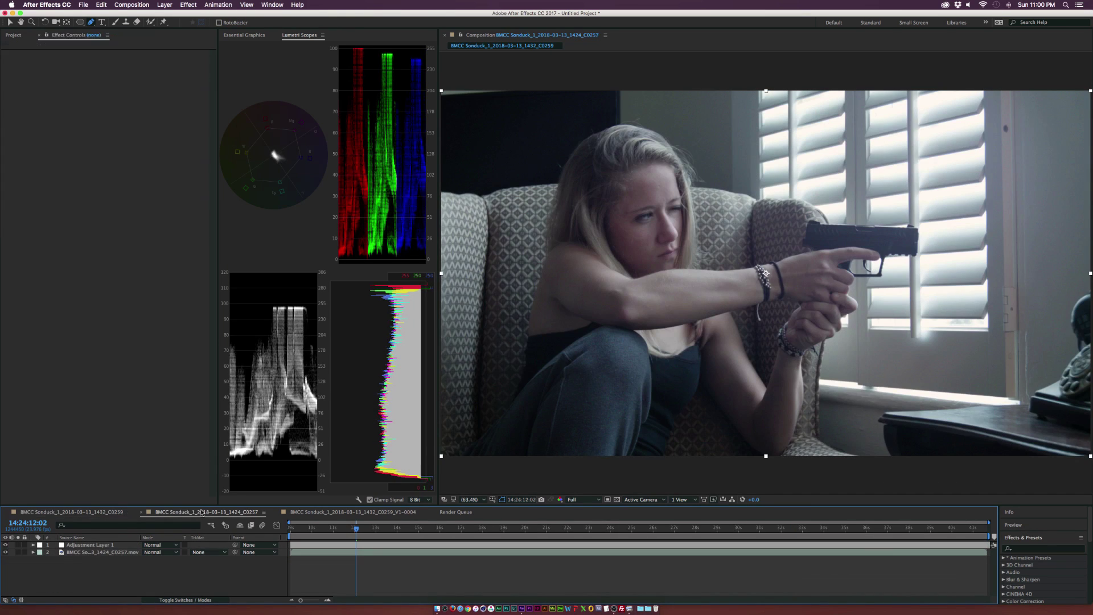
click(100, 511)
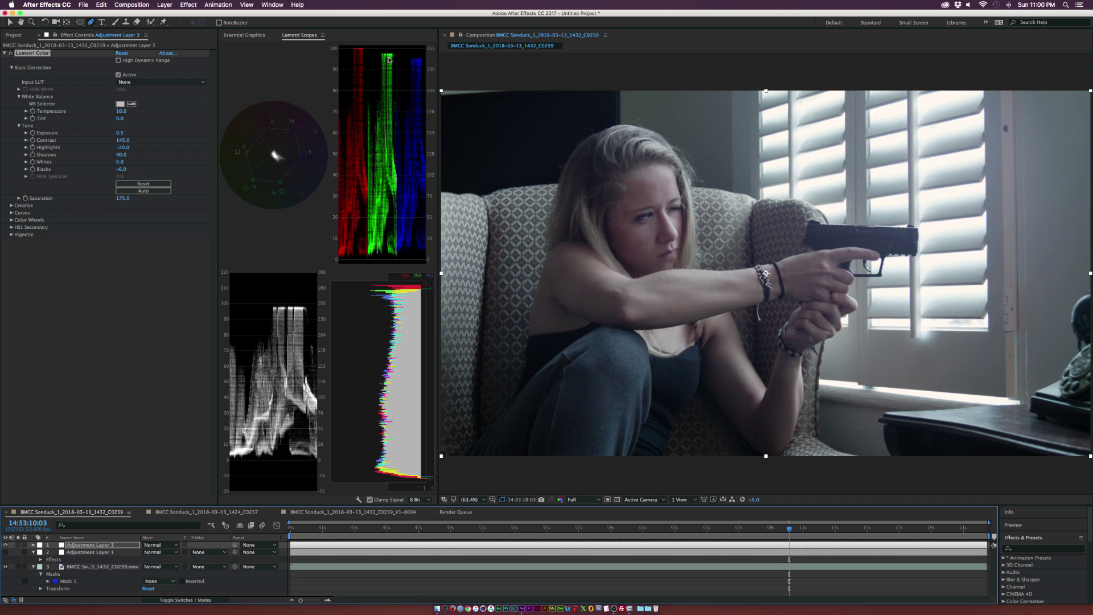
click(211, 511)
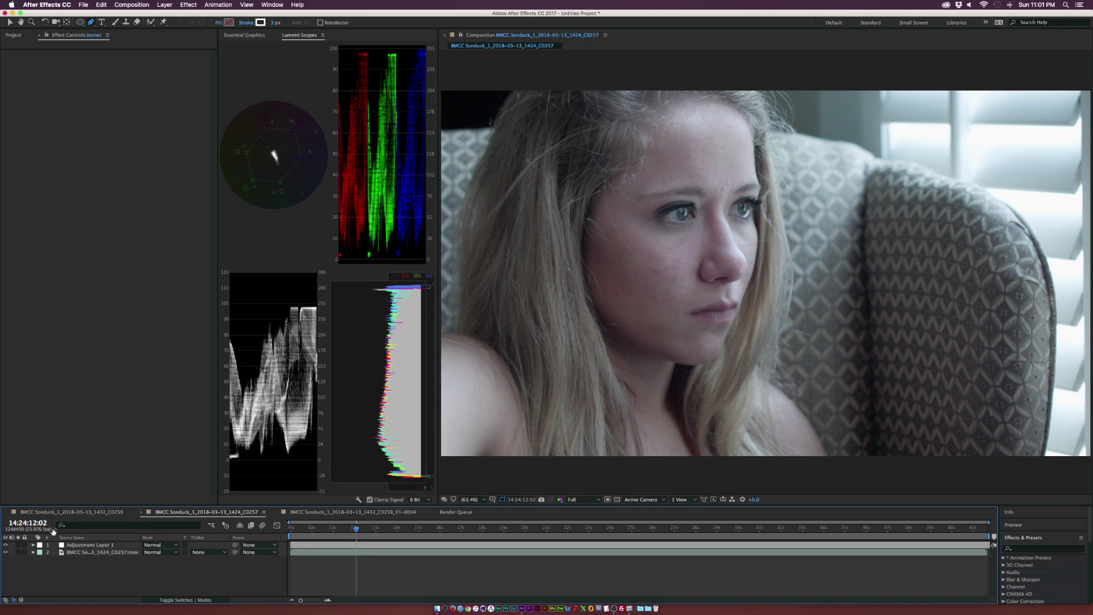
click(77, 512)
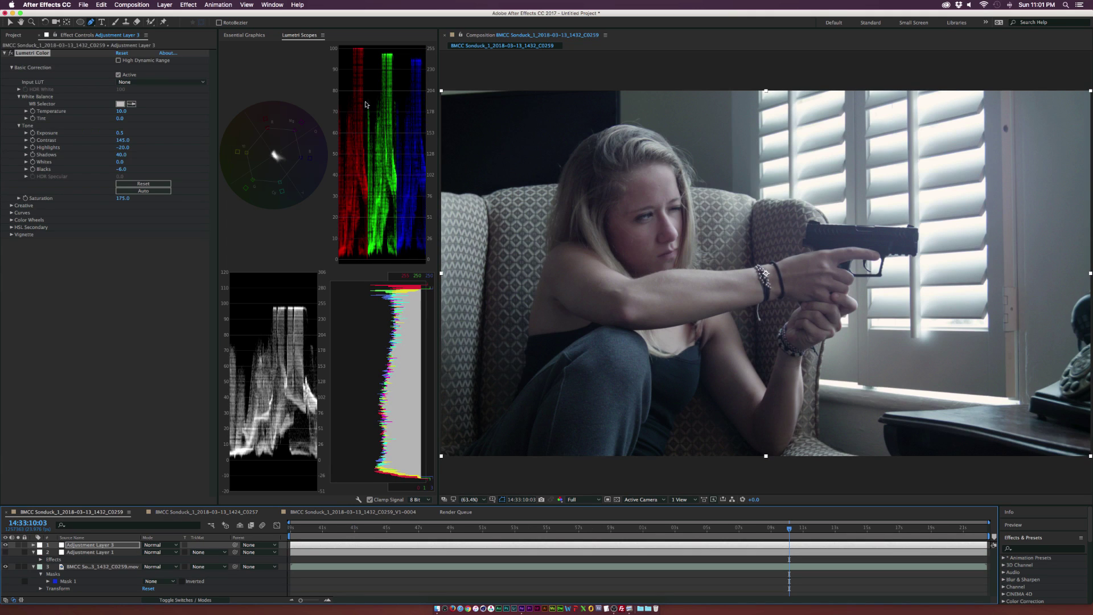
click(199, 514)
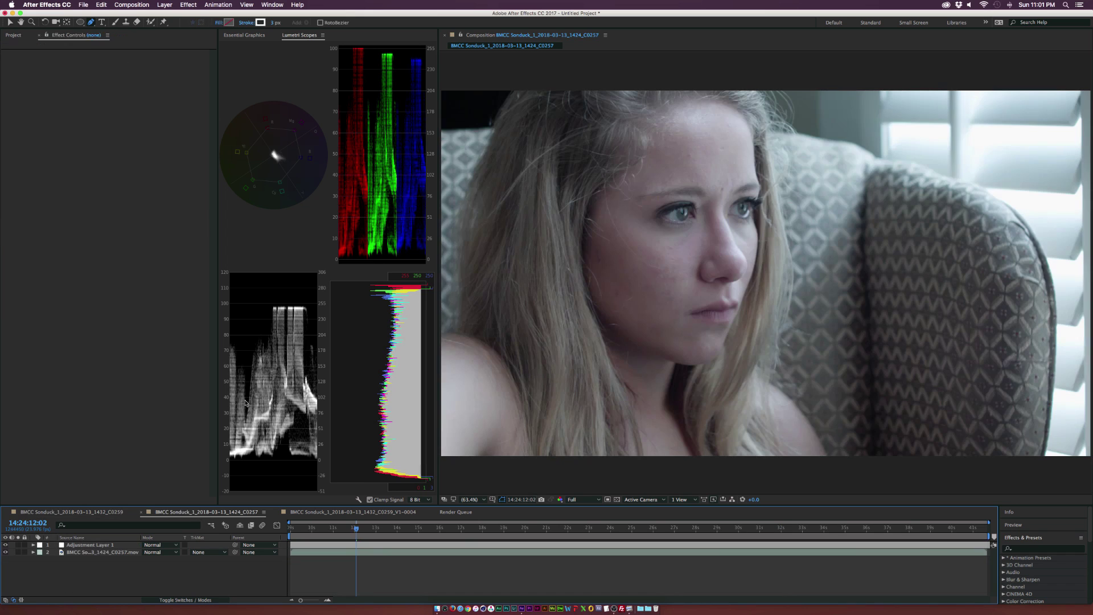
- Apply the Color Balance effect to the top adjustment layer in the C0259 composition, with the Lumetri Color settings collapsed
click(71, 512)
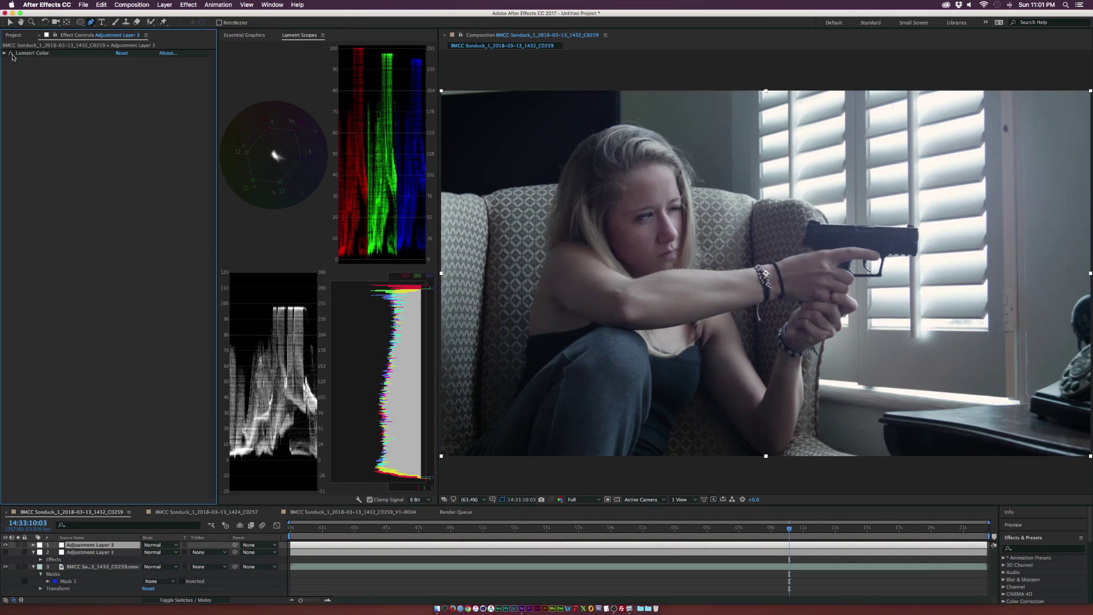
click(5, 53)
click(4, 53)
click(188, 5)
mouse_move(227, 85)
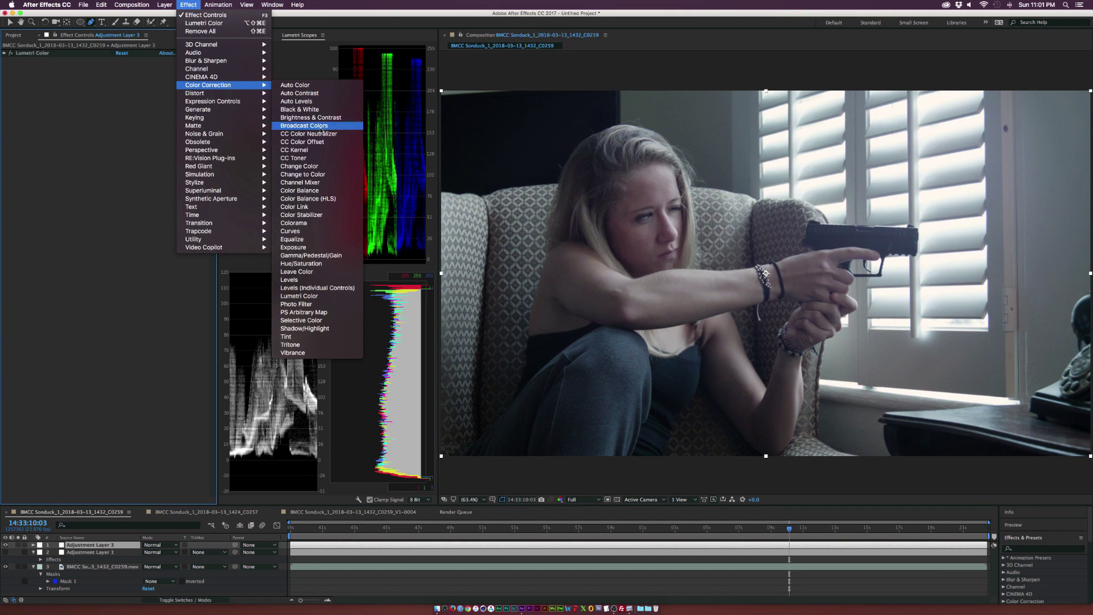
click(302, 193)
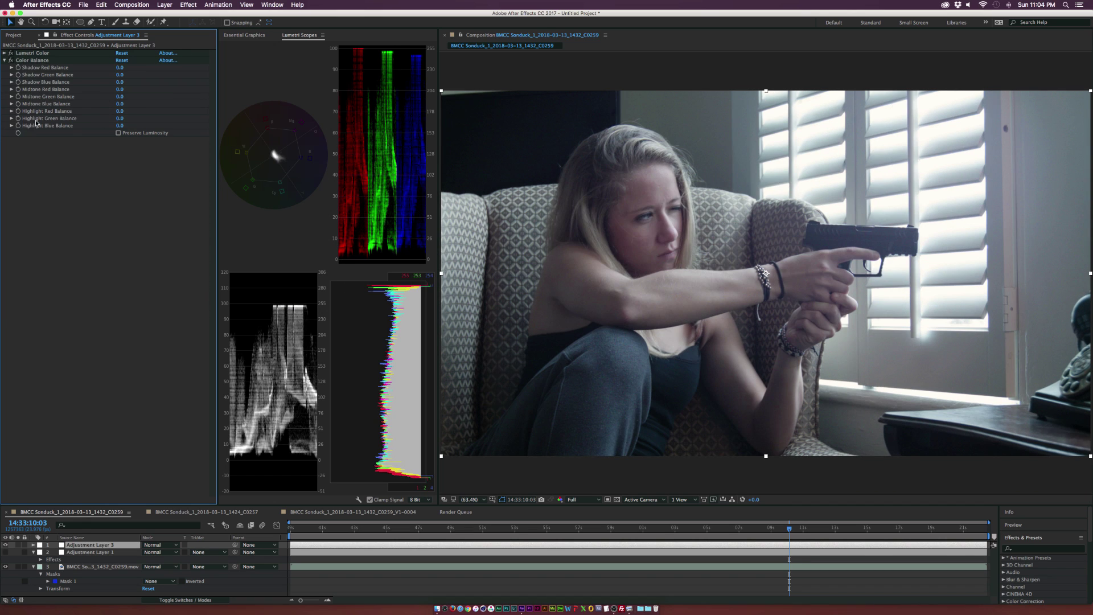
- In Color Balance, set Highlight Green Balance to 2, Highlight Blue Balance to 6 and Shadow Blue Balance to -6
drag(119, 118, 129, 119)
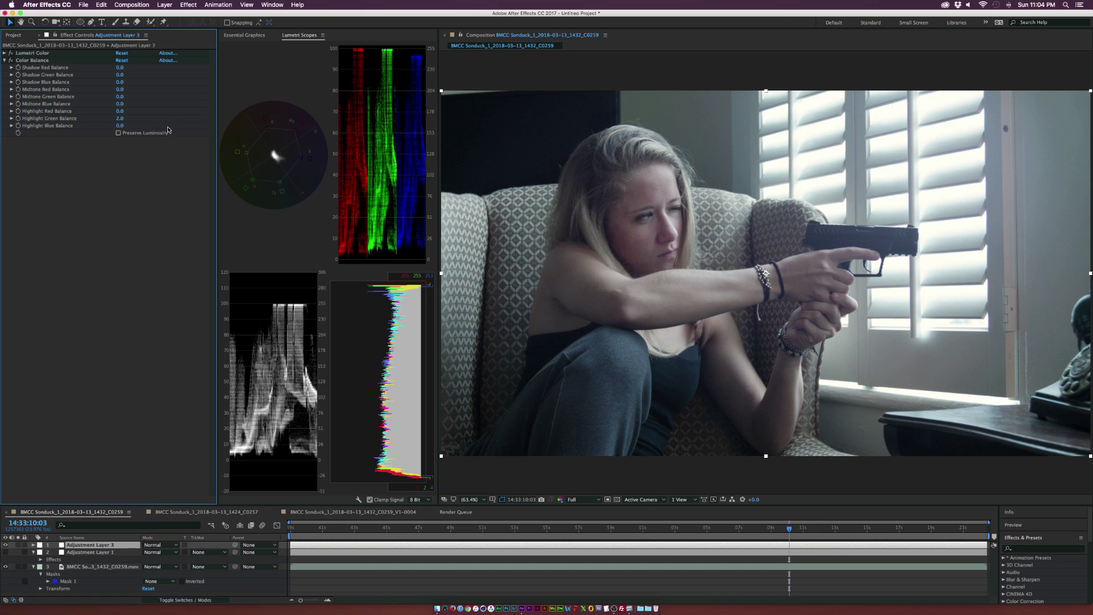
click(120, 125)
text(6)
key(Return)
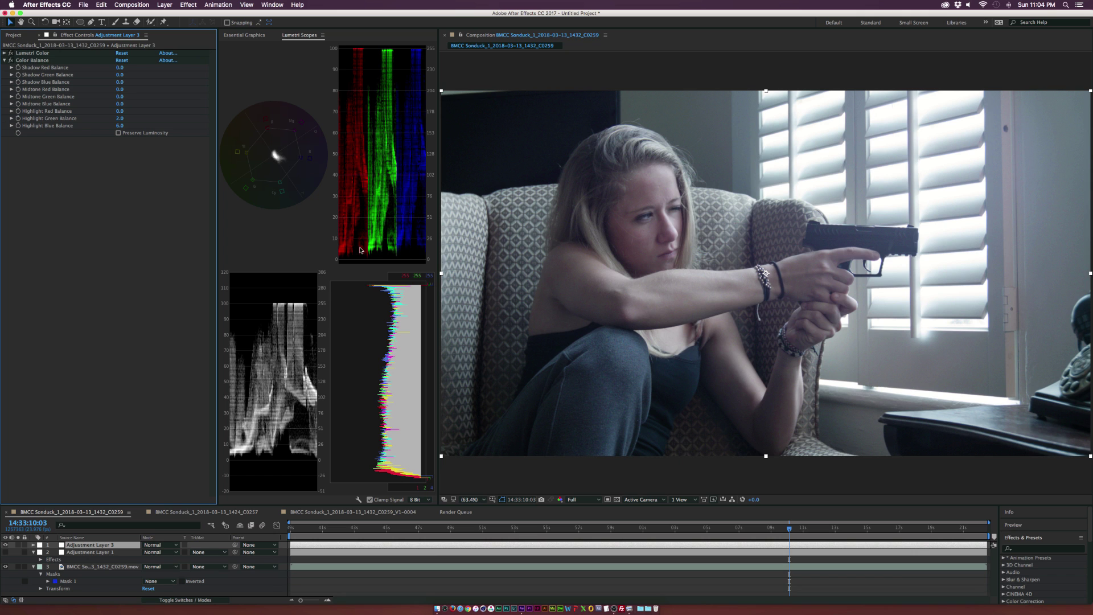
click(121, 82)
text(-6)
key(Return)
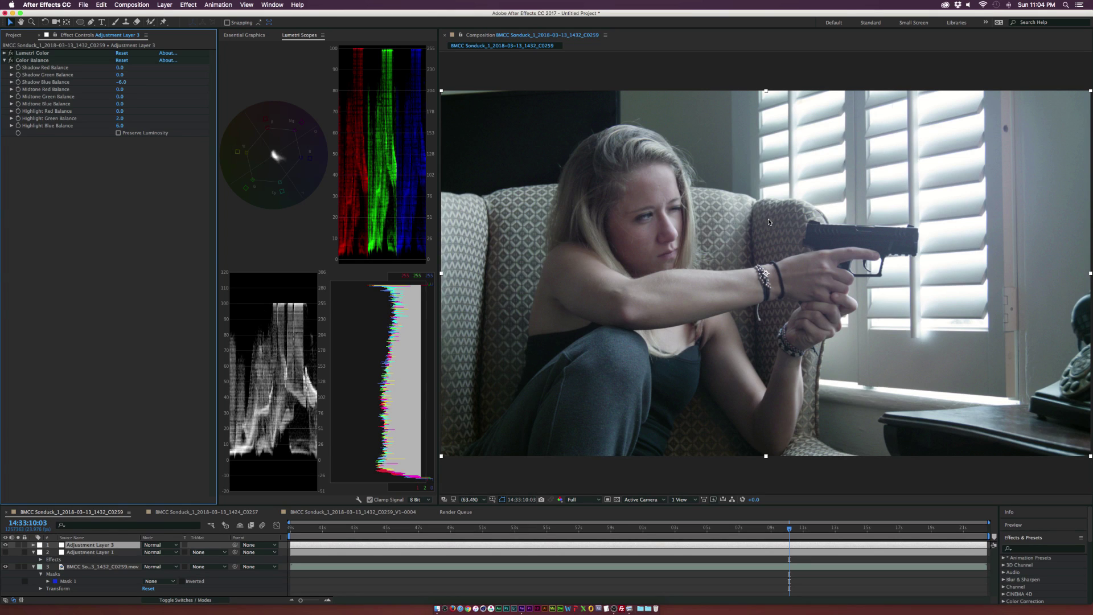
- Apply the Curves effect to the adjustment layer, slightly lowering the RGB curve's white point and raising its black point
click(188, 4)
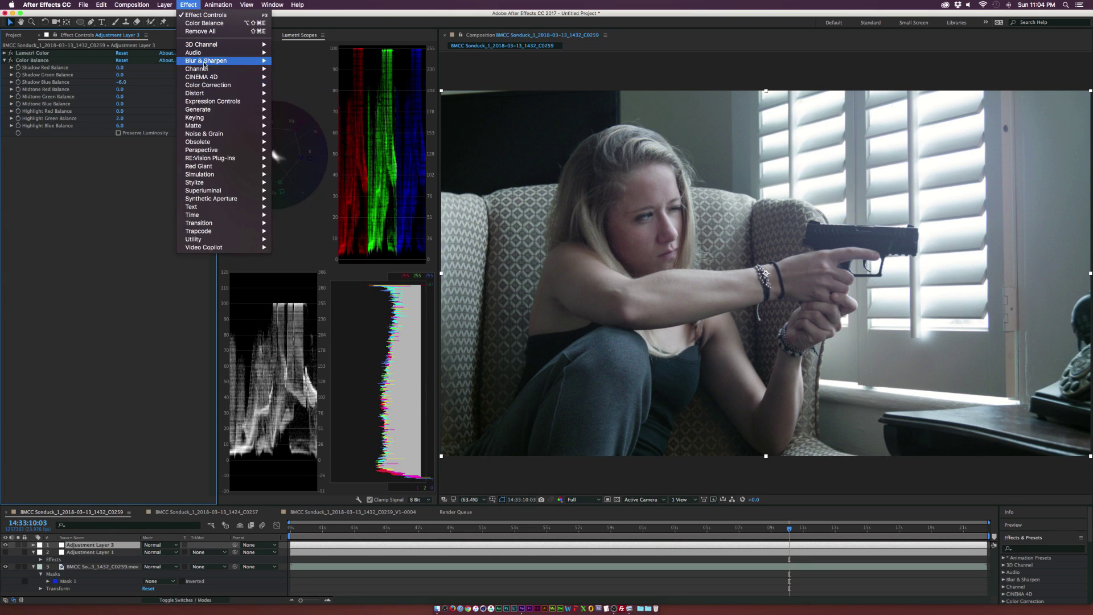
mouse_move(205, 85)
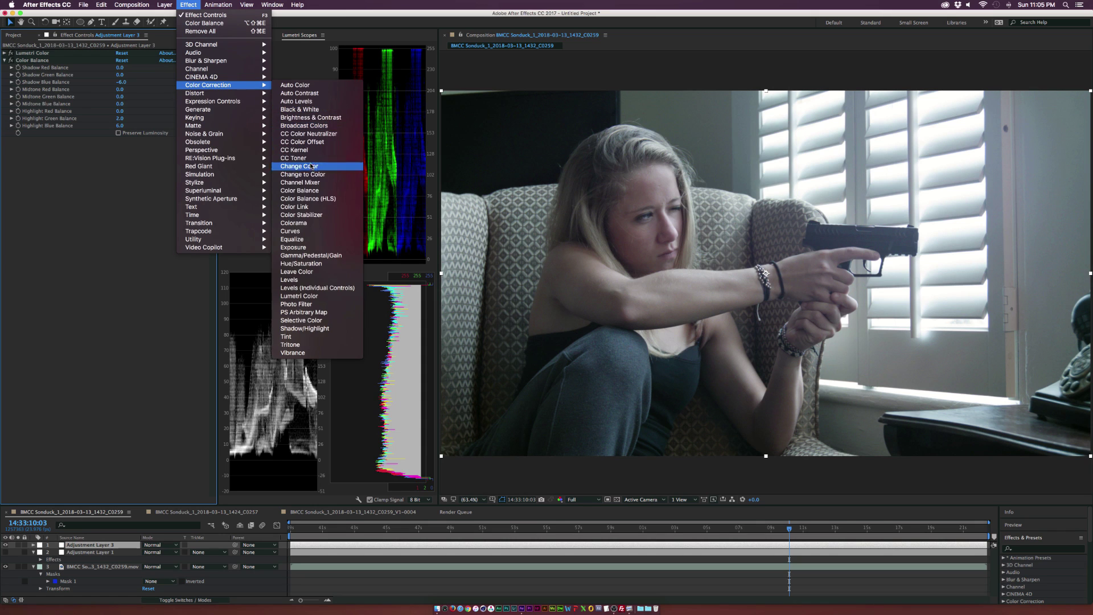
click(288, 232)
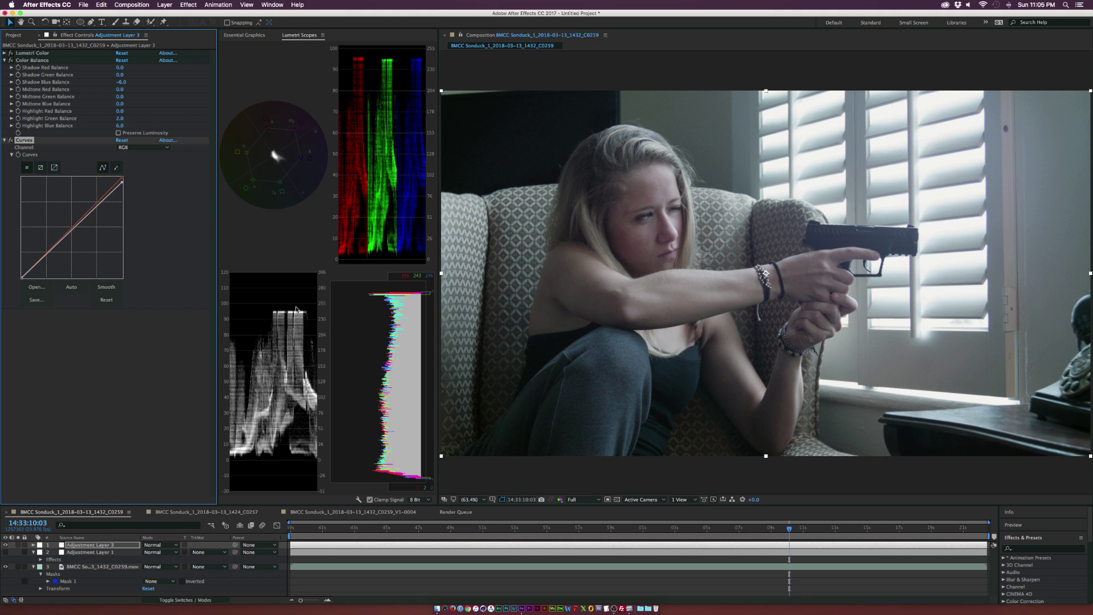
drag(21, 278, 24, 280)
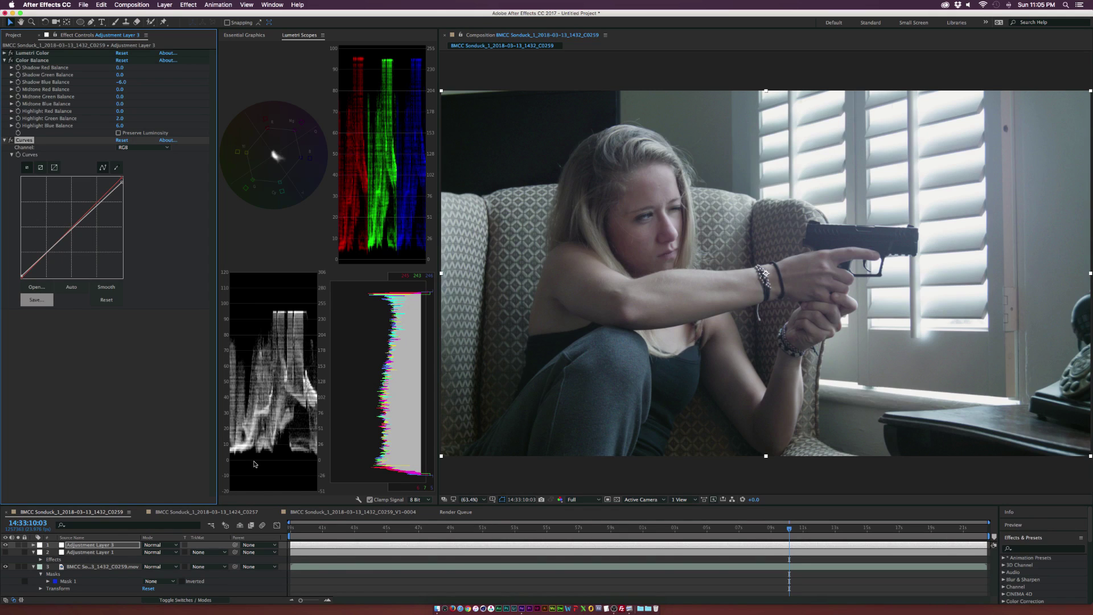
- Compare the Curves-adjusted C0259 composition with the C0257 composition in the scopes and the viewer
click(196, 513)
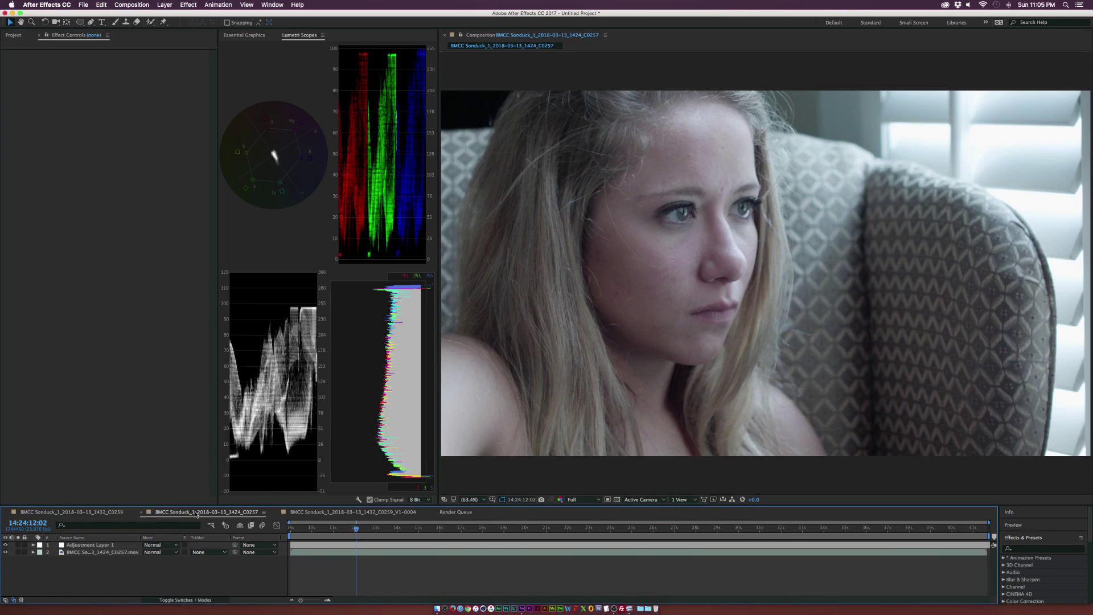
click(103, 511)
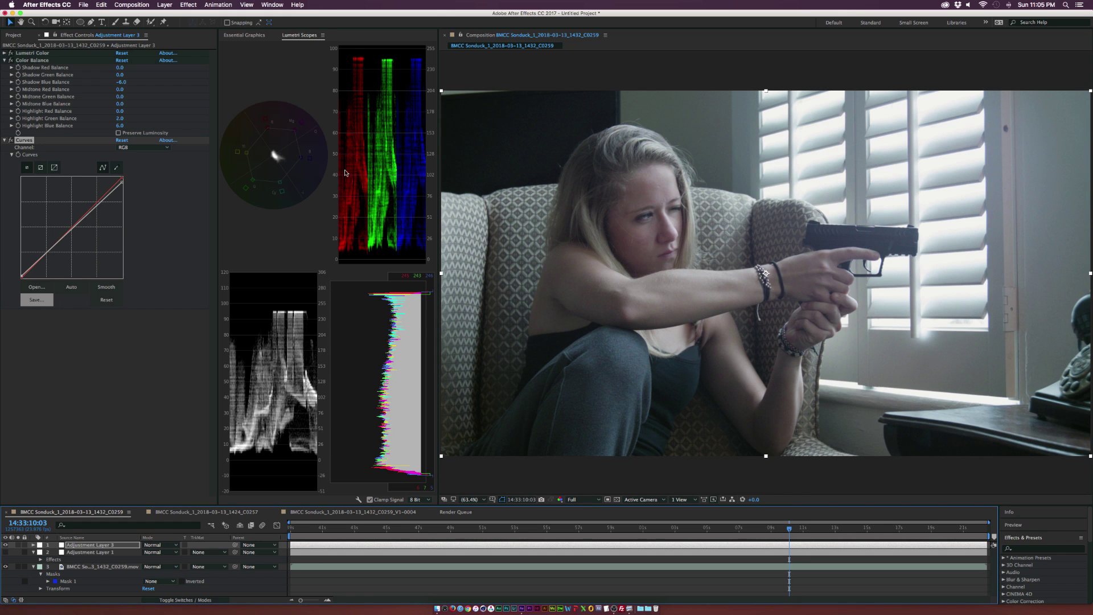
click(180, 514)
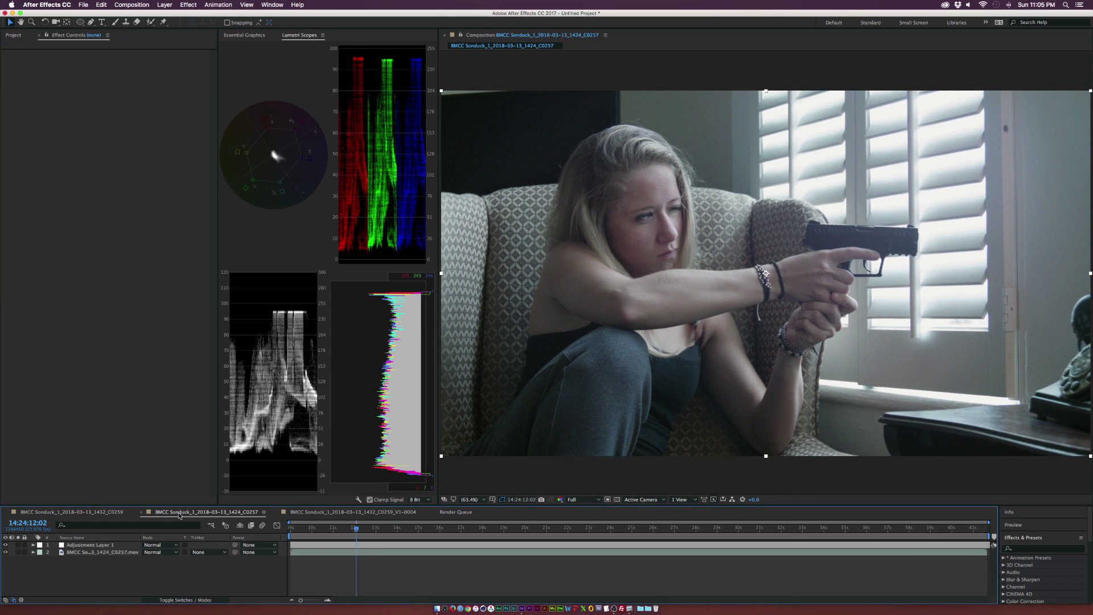
click(102, 512)
click(174, 513)
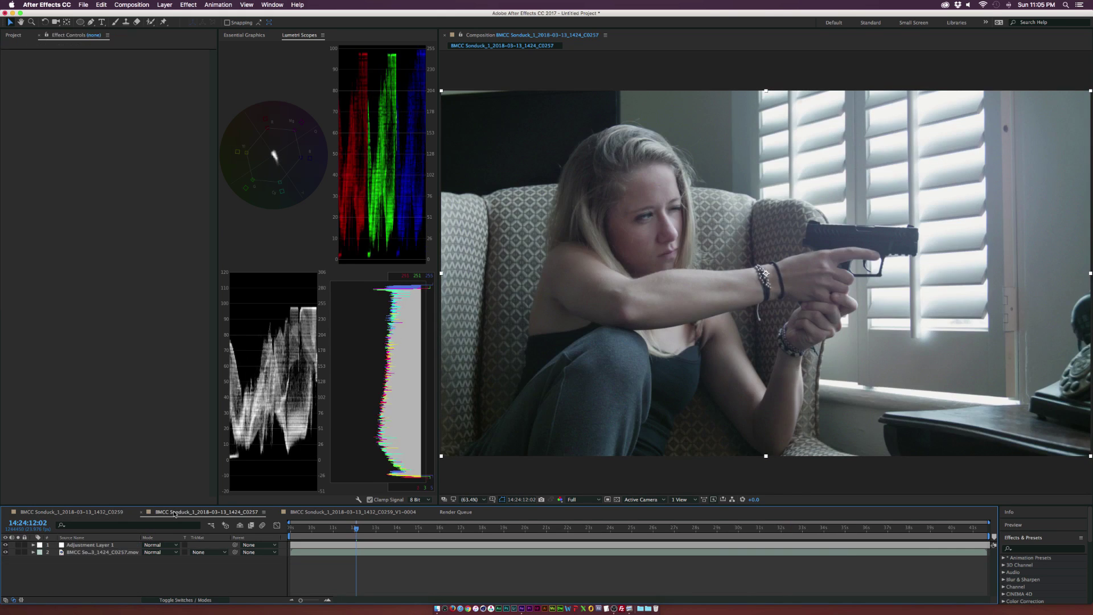
click(104, 512)
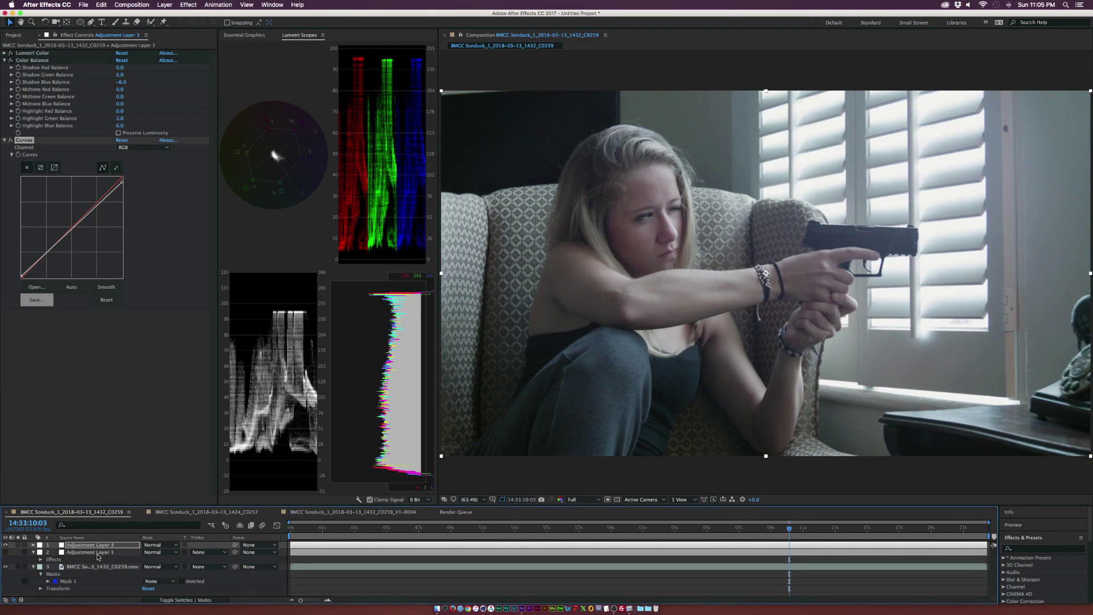
- Return the RGB curve's black point to the graph's origin and recheck C0259 against the C0257 composition
click(24, 139)
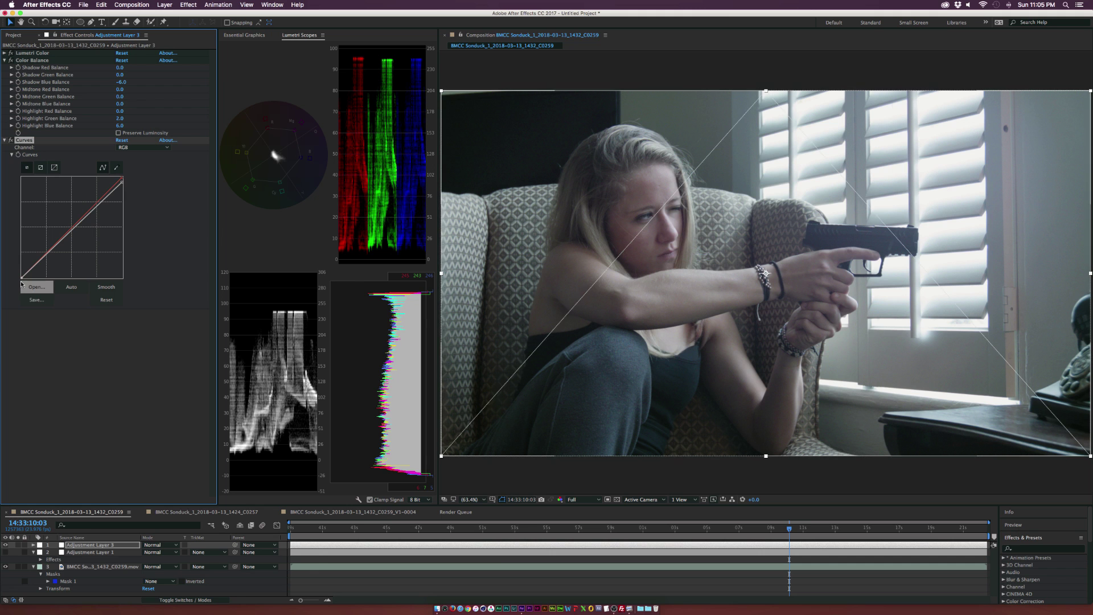
click(161, 511)
click(96, 512)
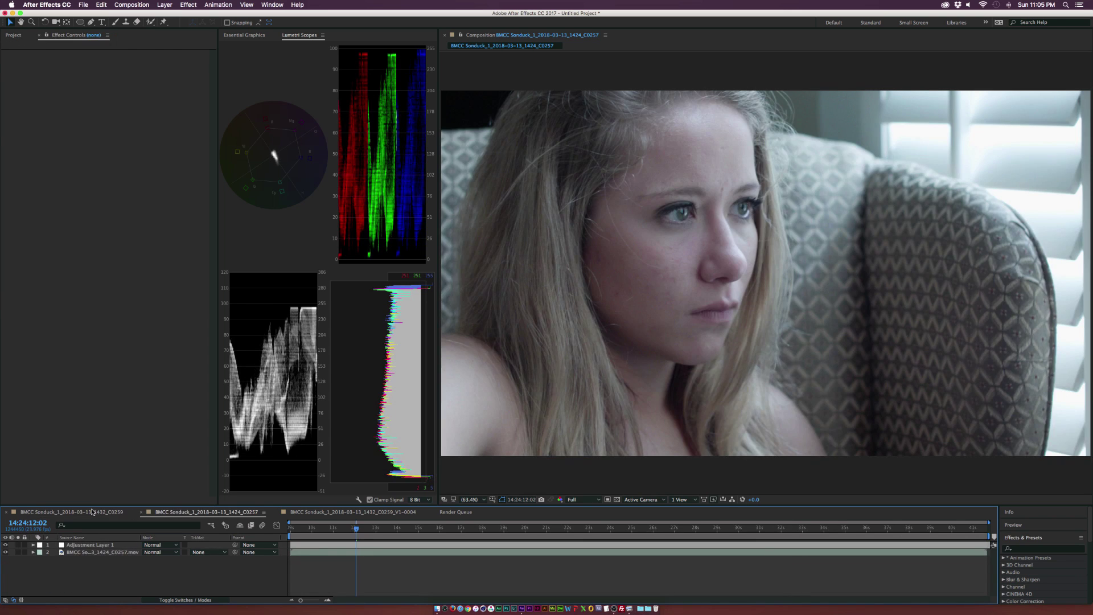
click(94, 512)
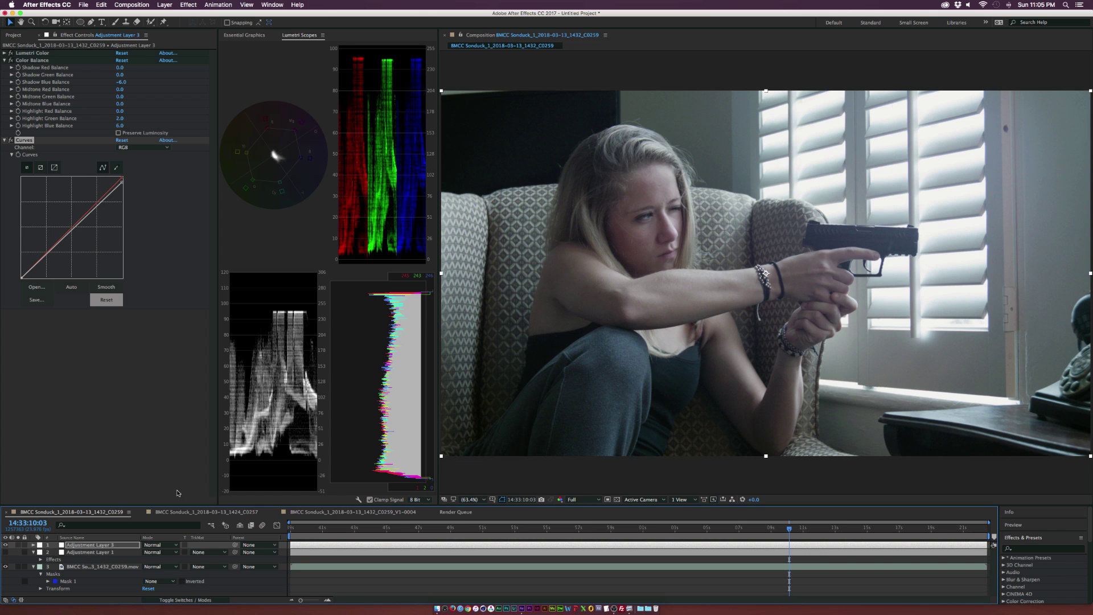
click(176, 510)
click(107, 510)
click(177, 512)
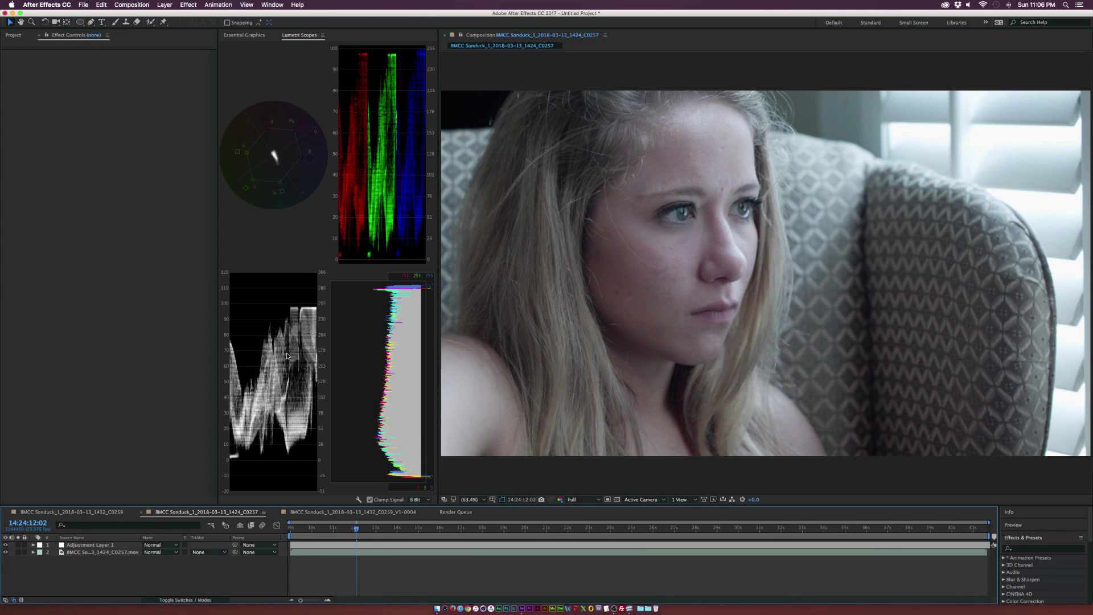
click(107, 510)
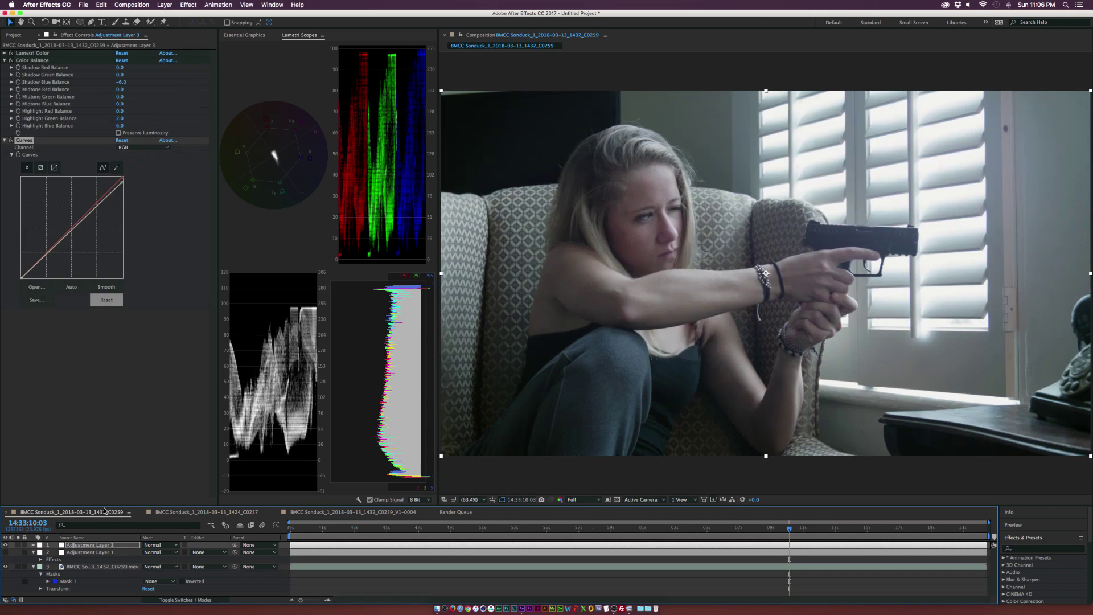
- Set the Lumetri Color Exposure of the C0257 composition's adjustment layer to 0
click(5, 53)
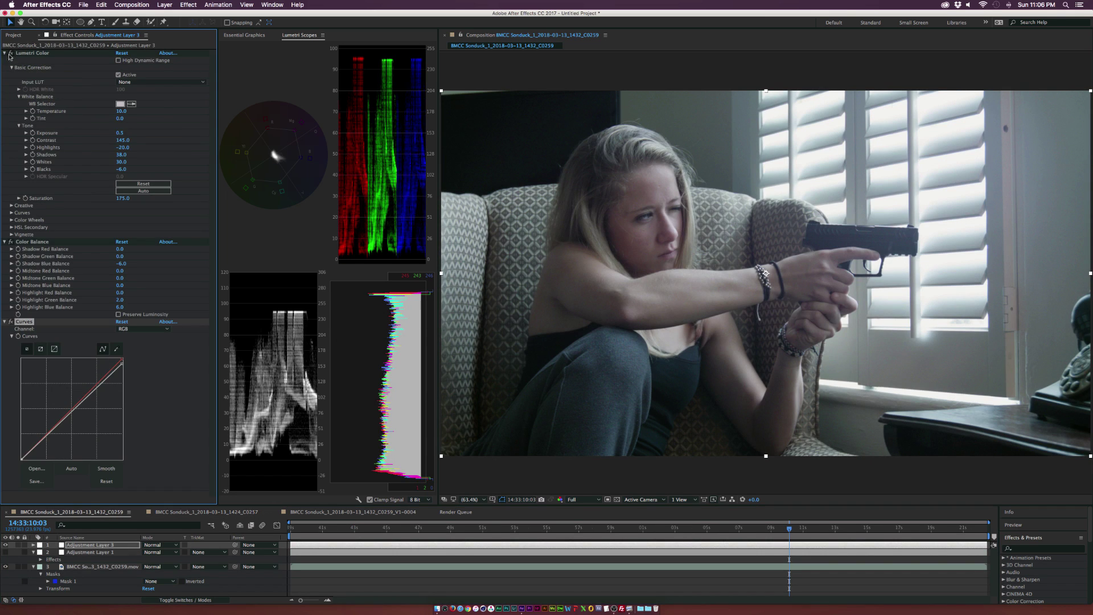
click(120, 132)
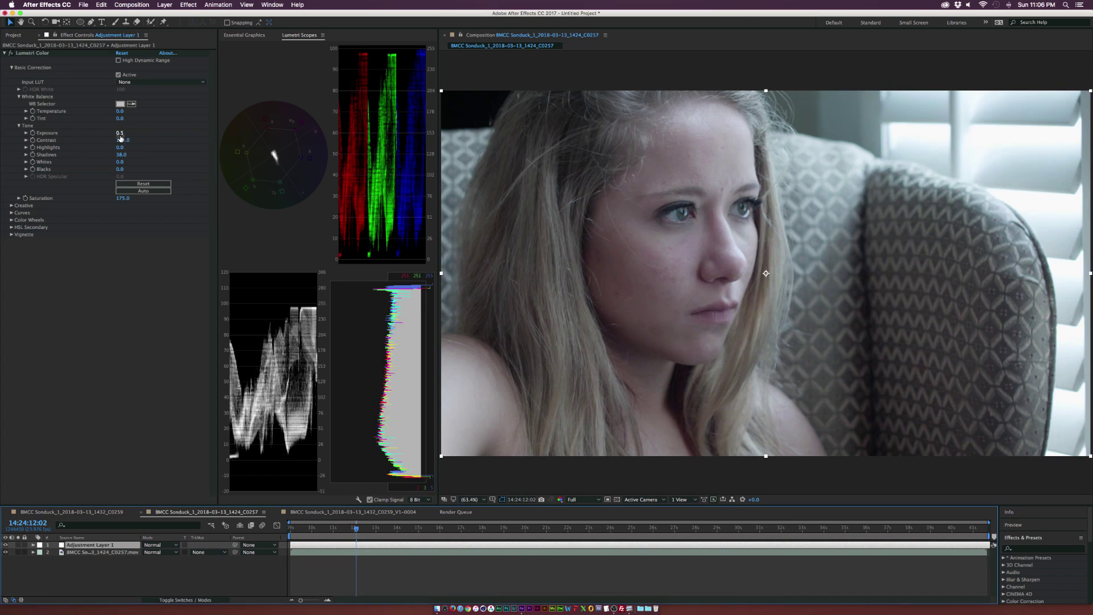
text(0)
key(Return)
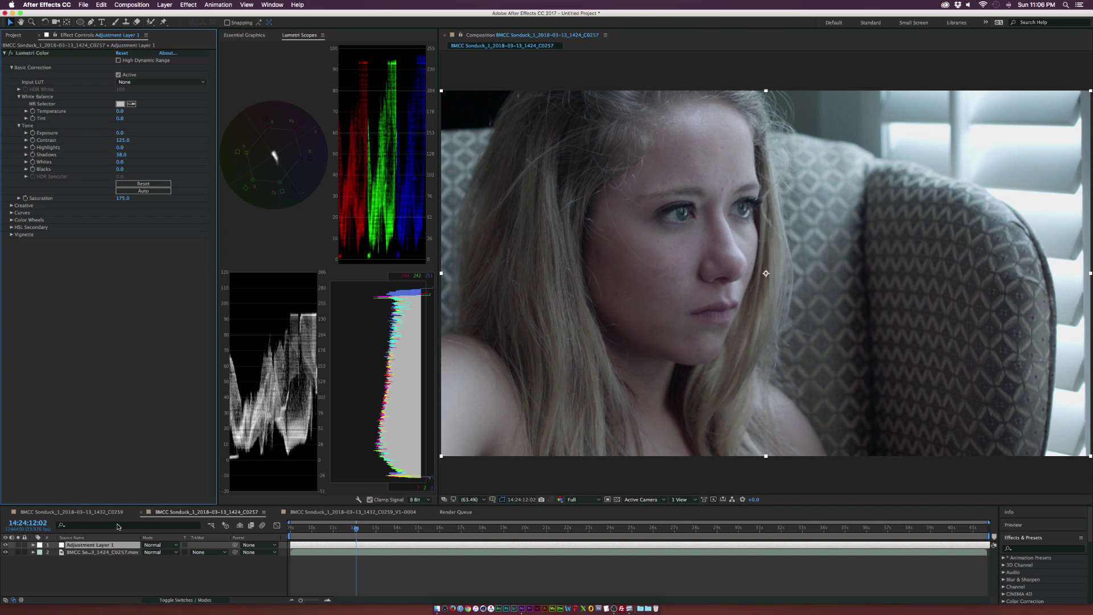
- Compare the corrected C0259 and C0257 compositions with each other and with the C0259_V1-0004 composition
click(112, 513)
click(205, 514)
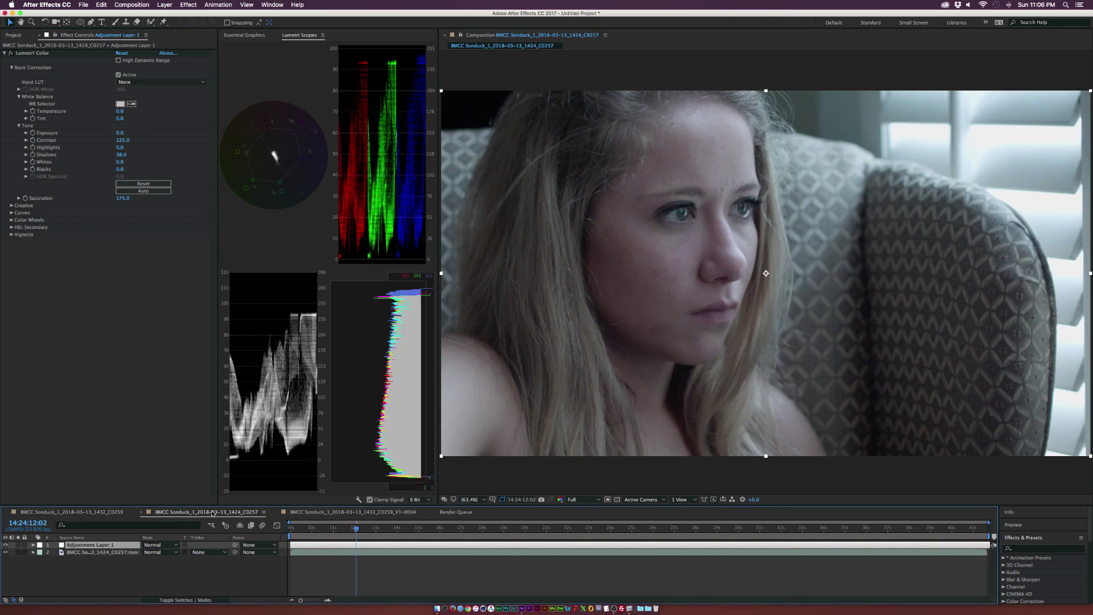
click(87, 512)
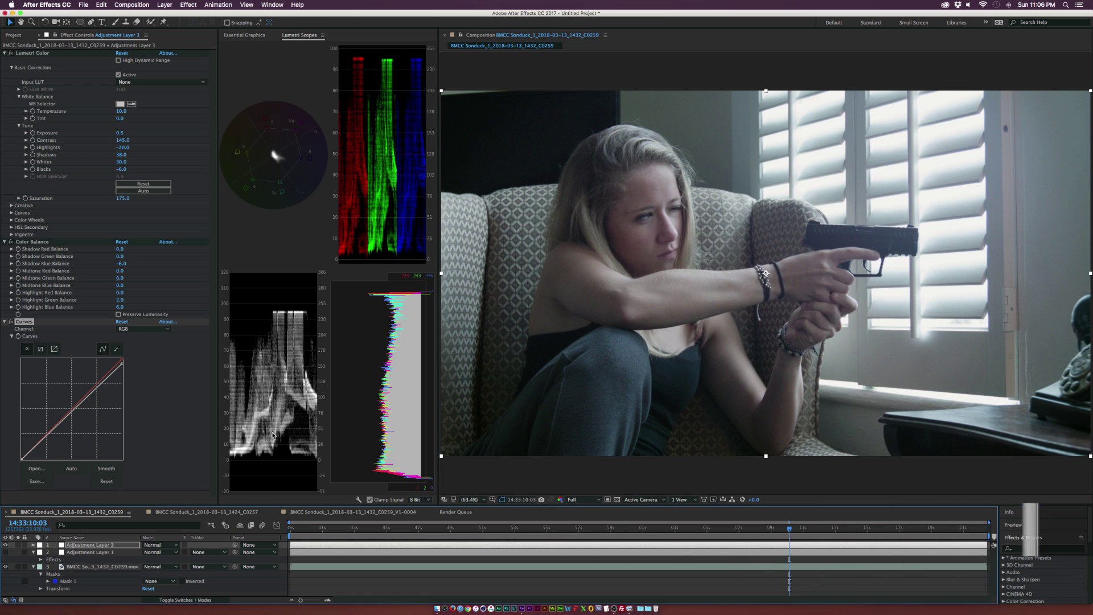
click(323, 510)
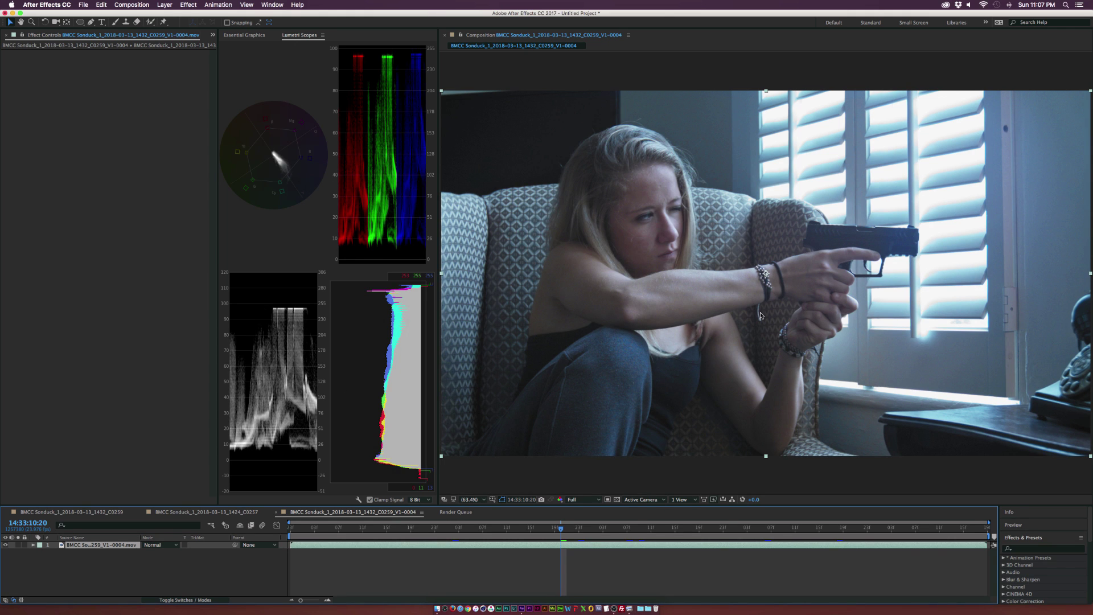
click(195, 511)
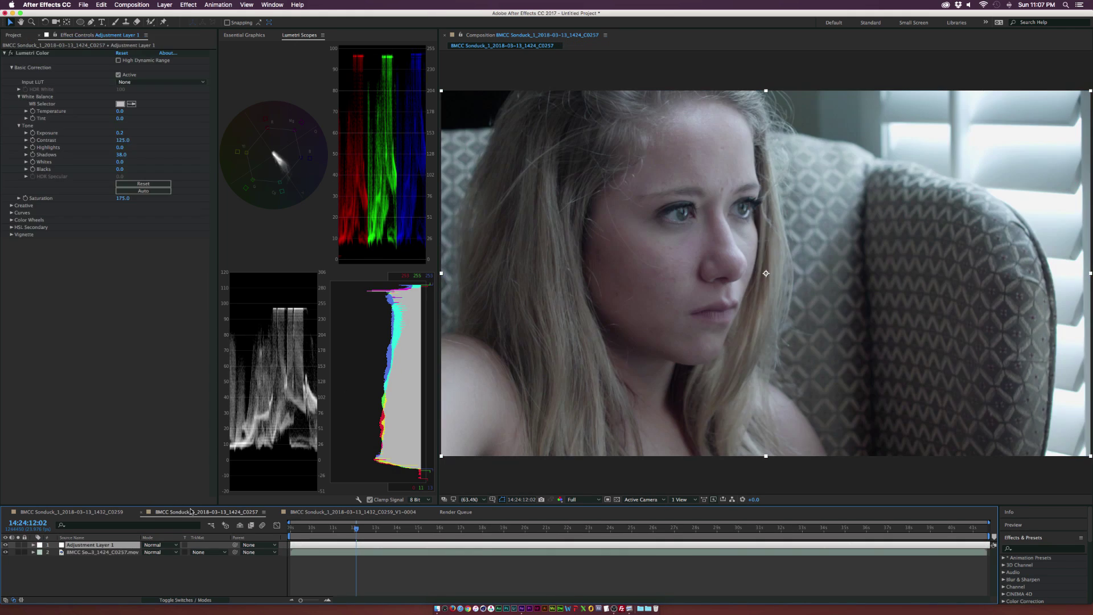
click(78, 512)
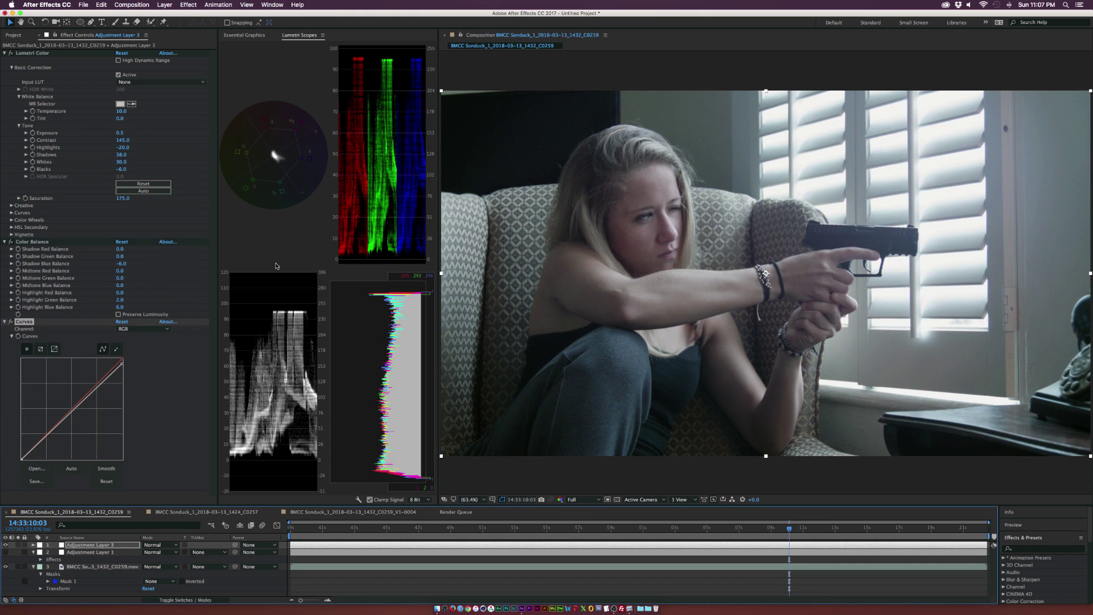